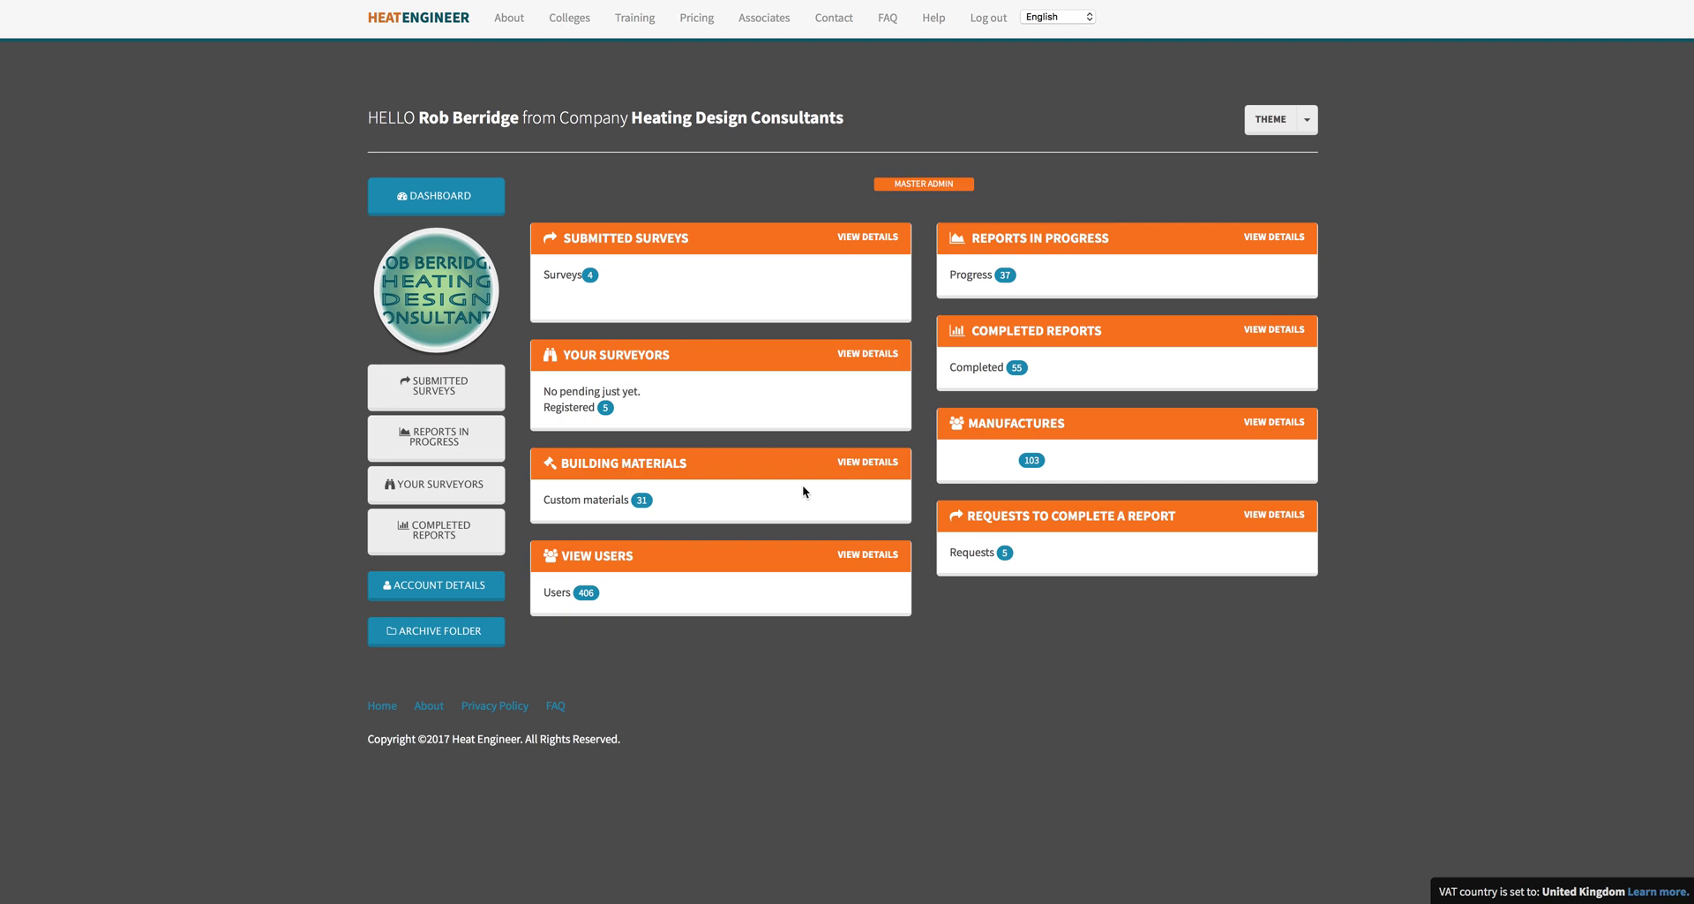
Open the St Martins Surgery completed report and advance from step 8 to the Review Heat Loss page.
click(1030, 332)
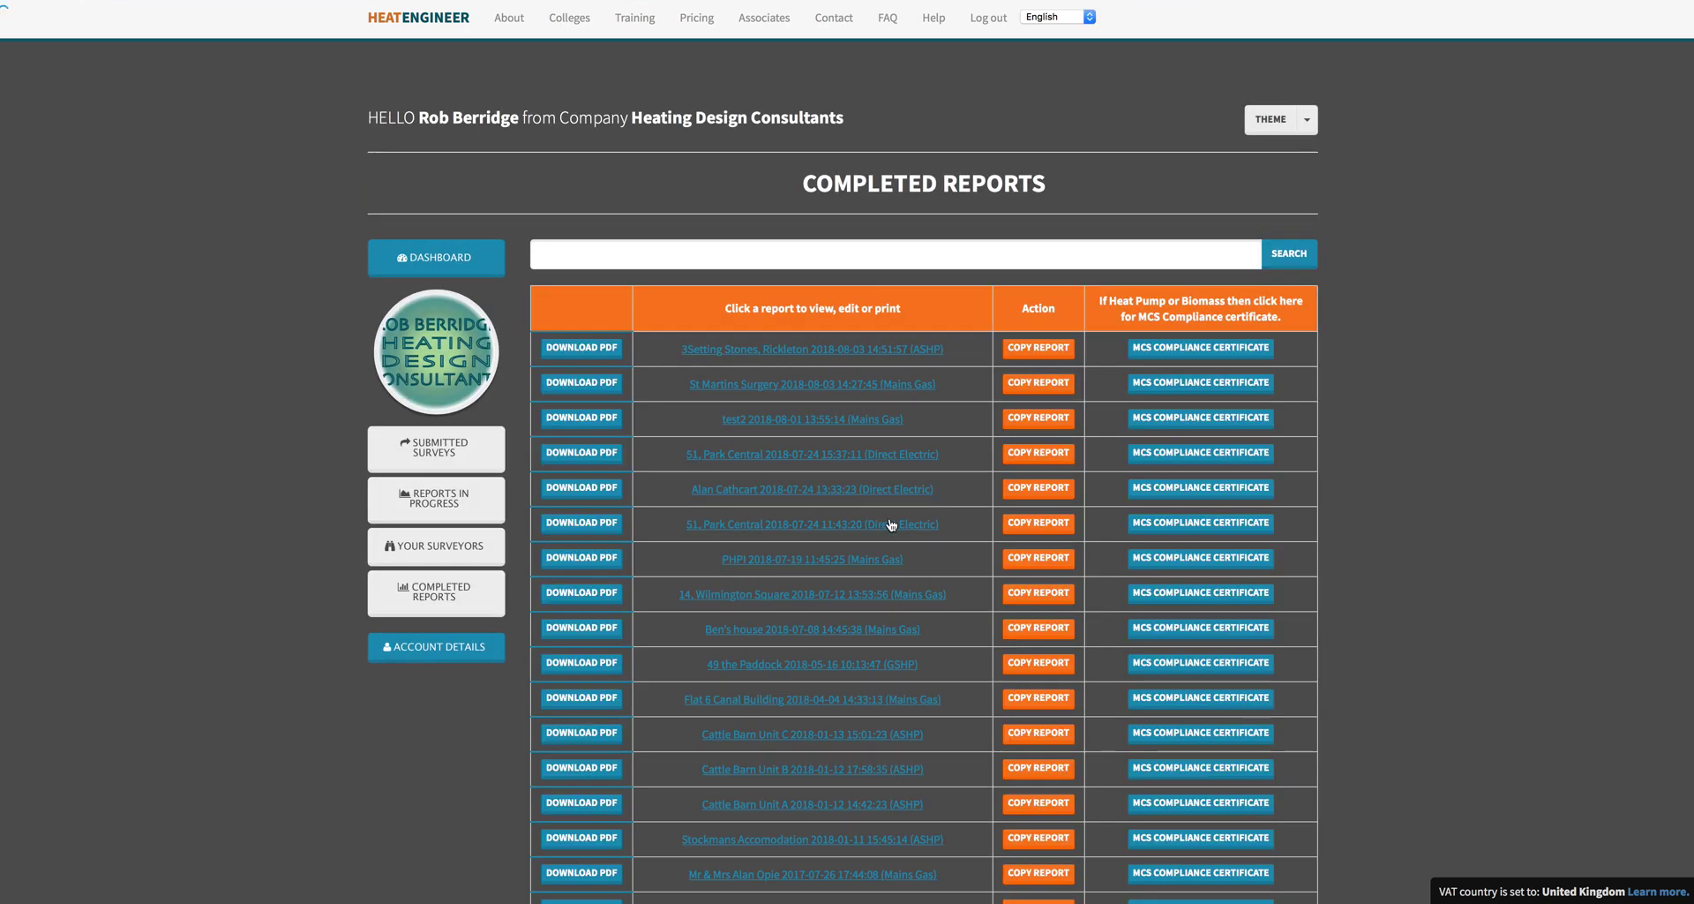
click(769, 391)
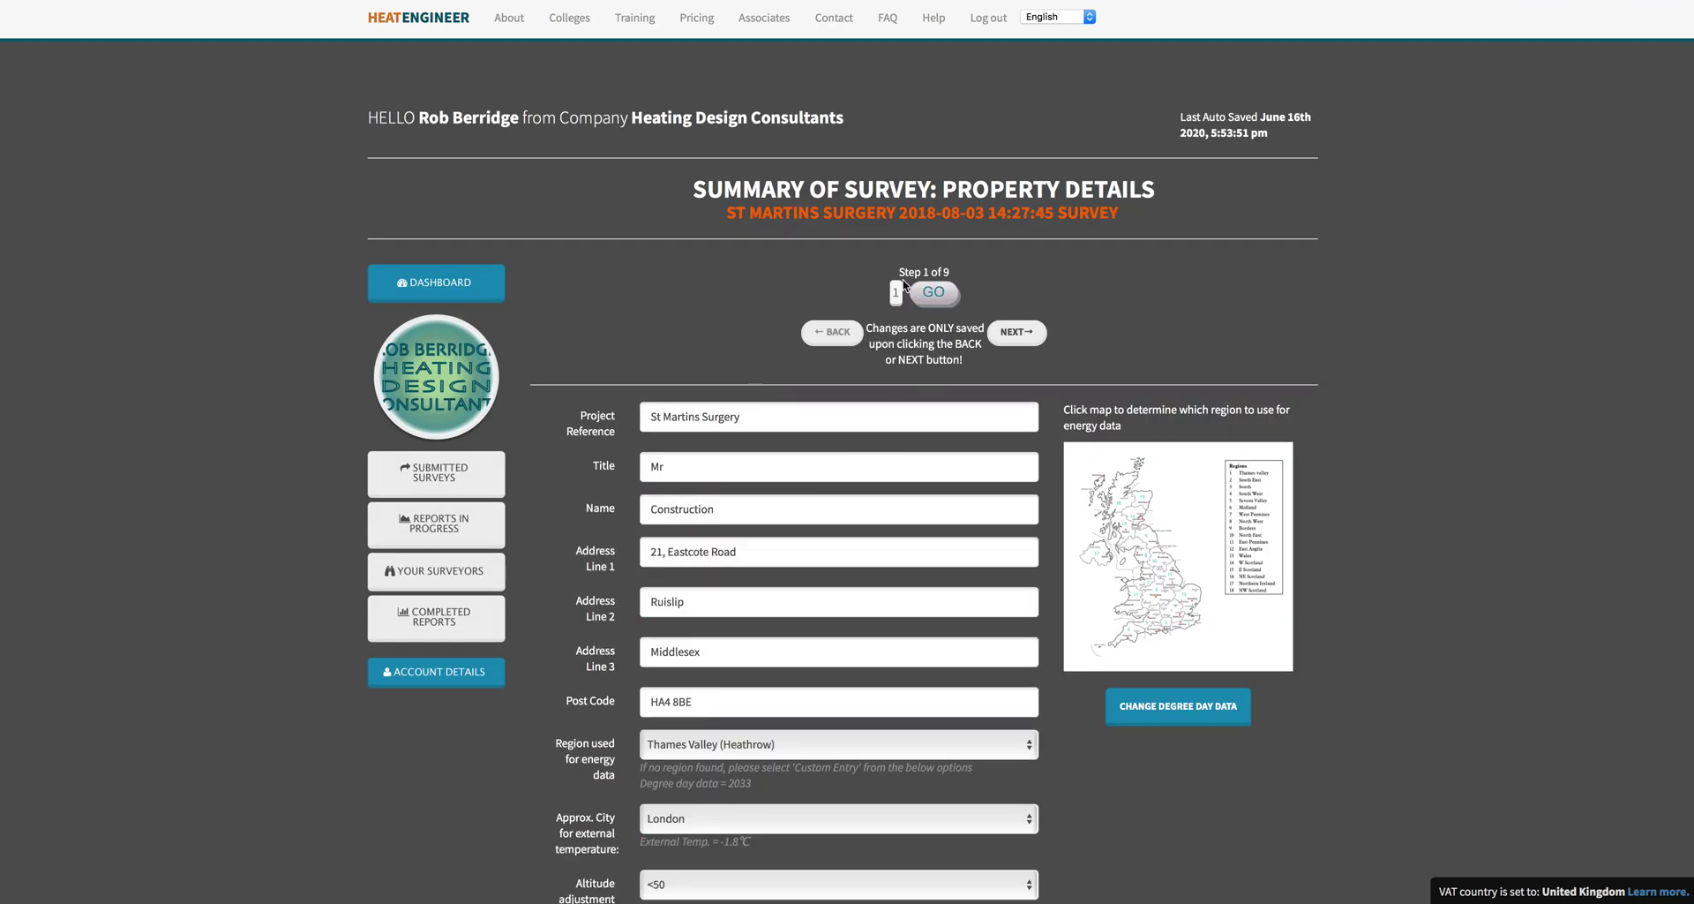
click(896, 293)
click(887, 395)
click(937, 292)
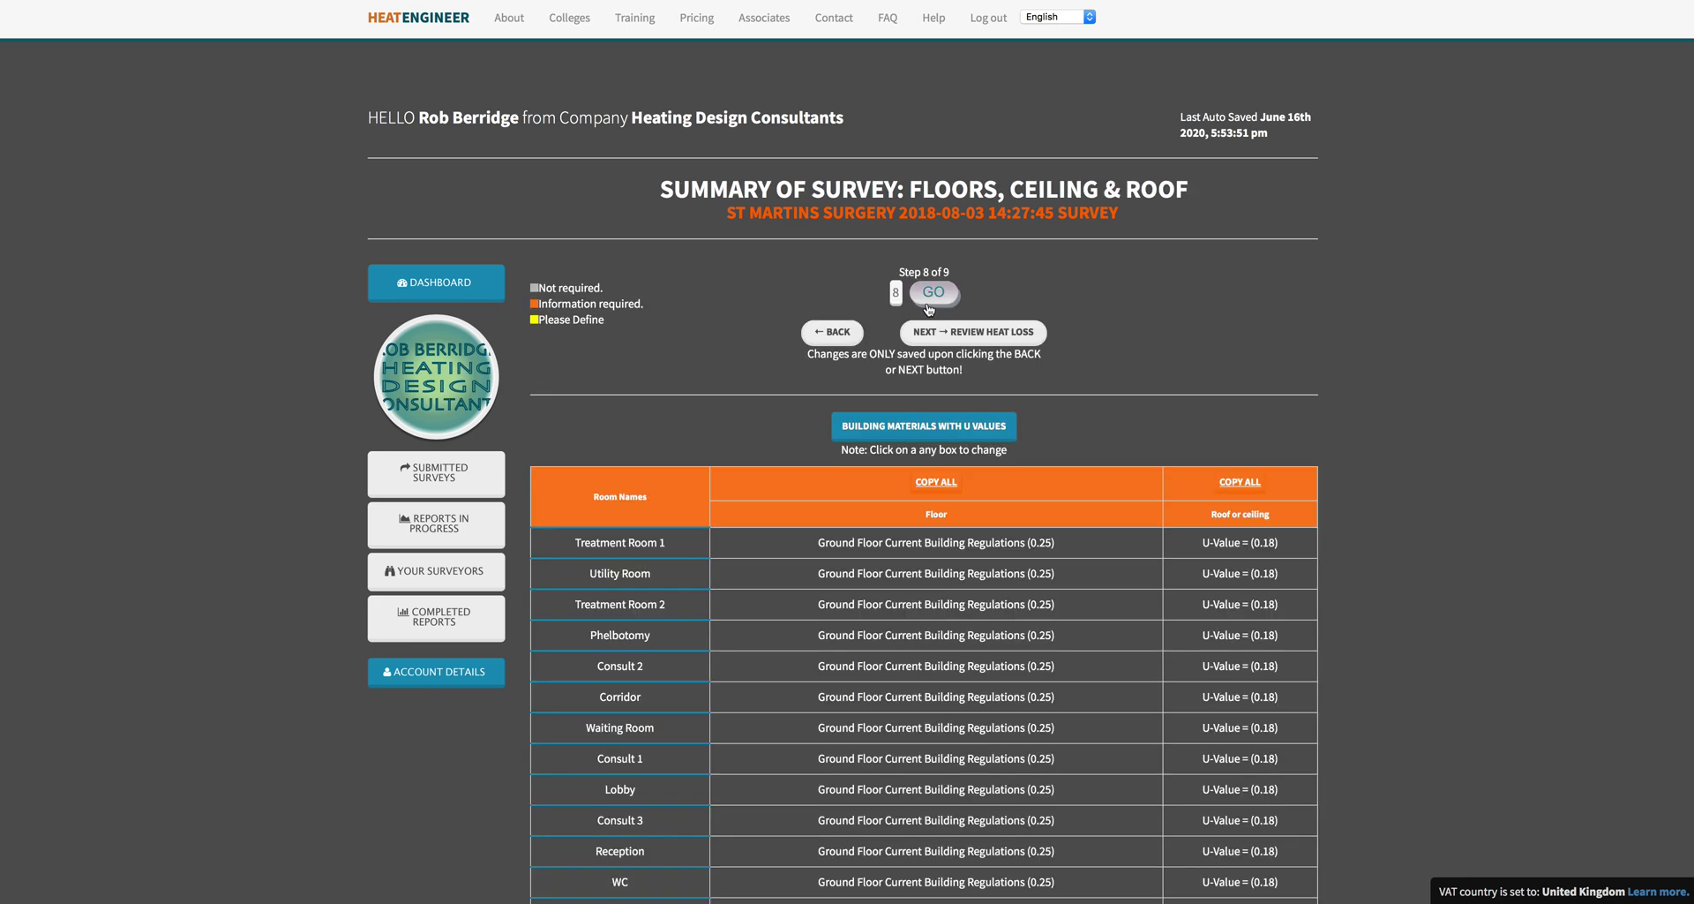
click(967, 333)
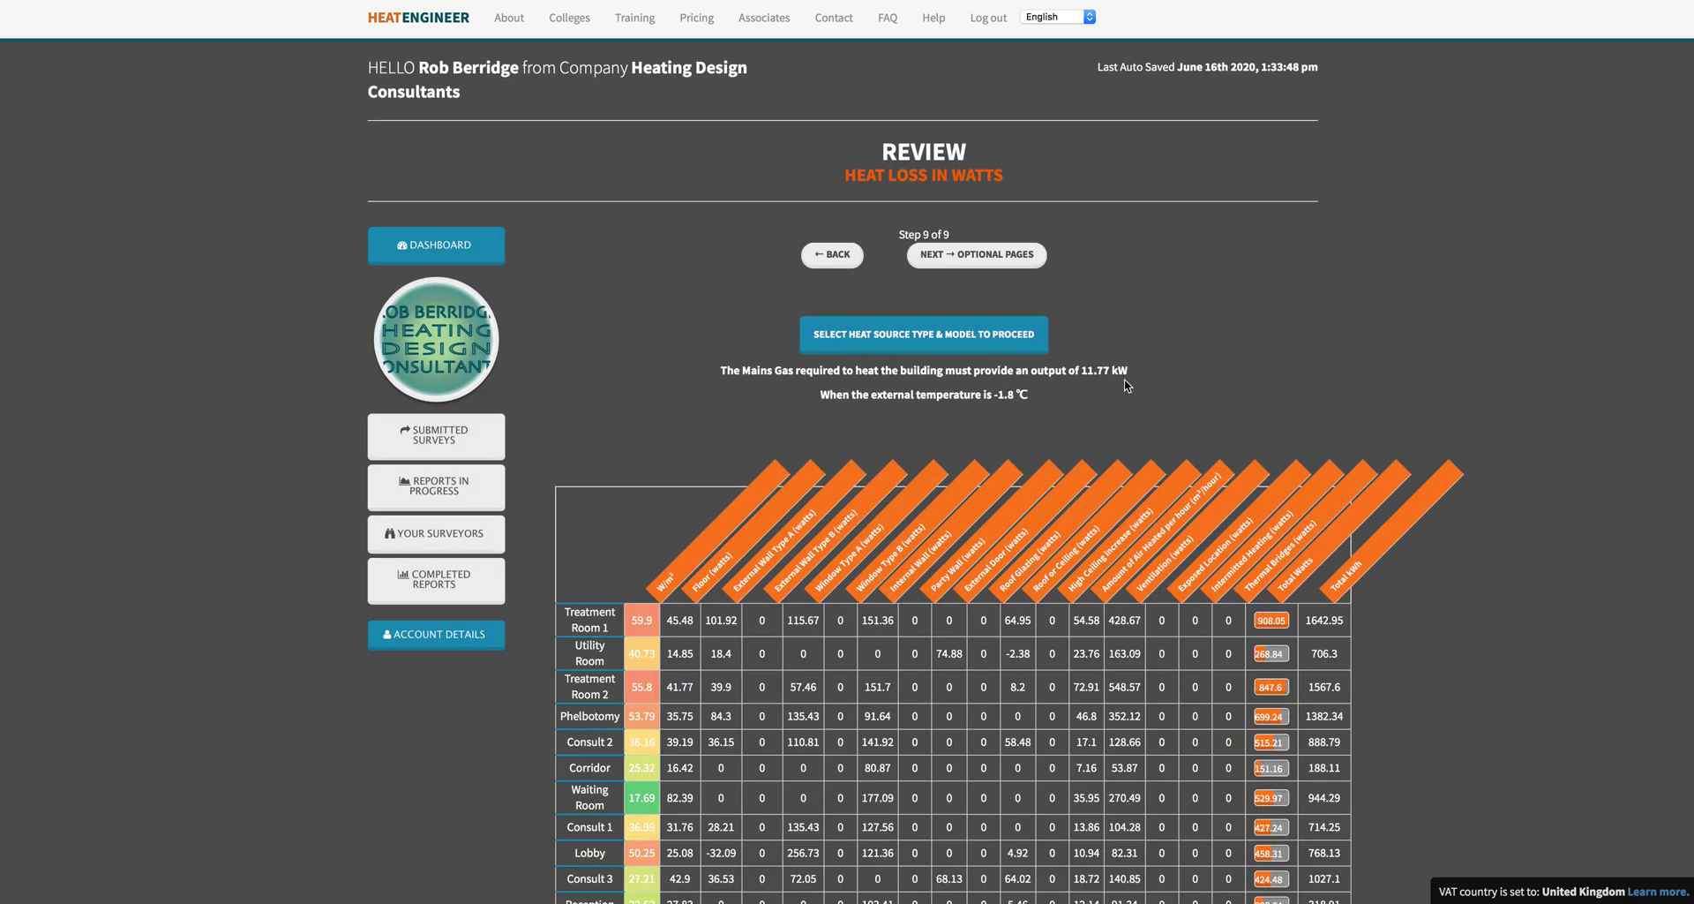
Scroll through the Review Heat Loss table to check per-room losses totalling 11.77 kW.
scroll(925, 479, down, 2)
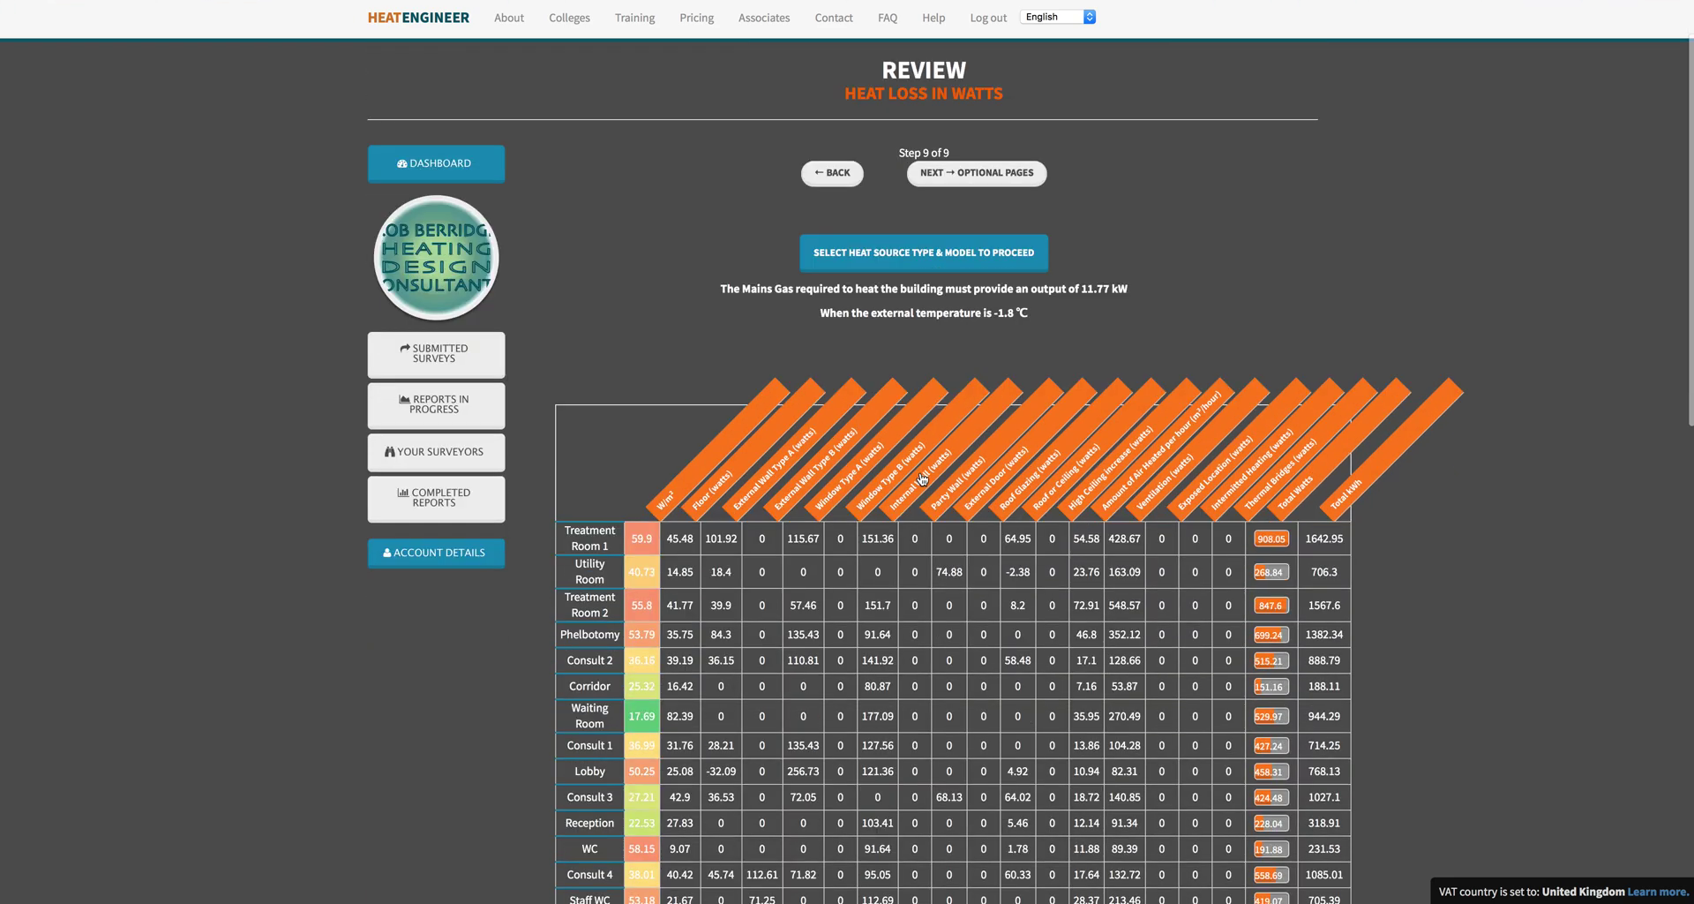
scroll(922, 479, down, 6)
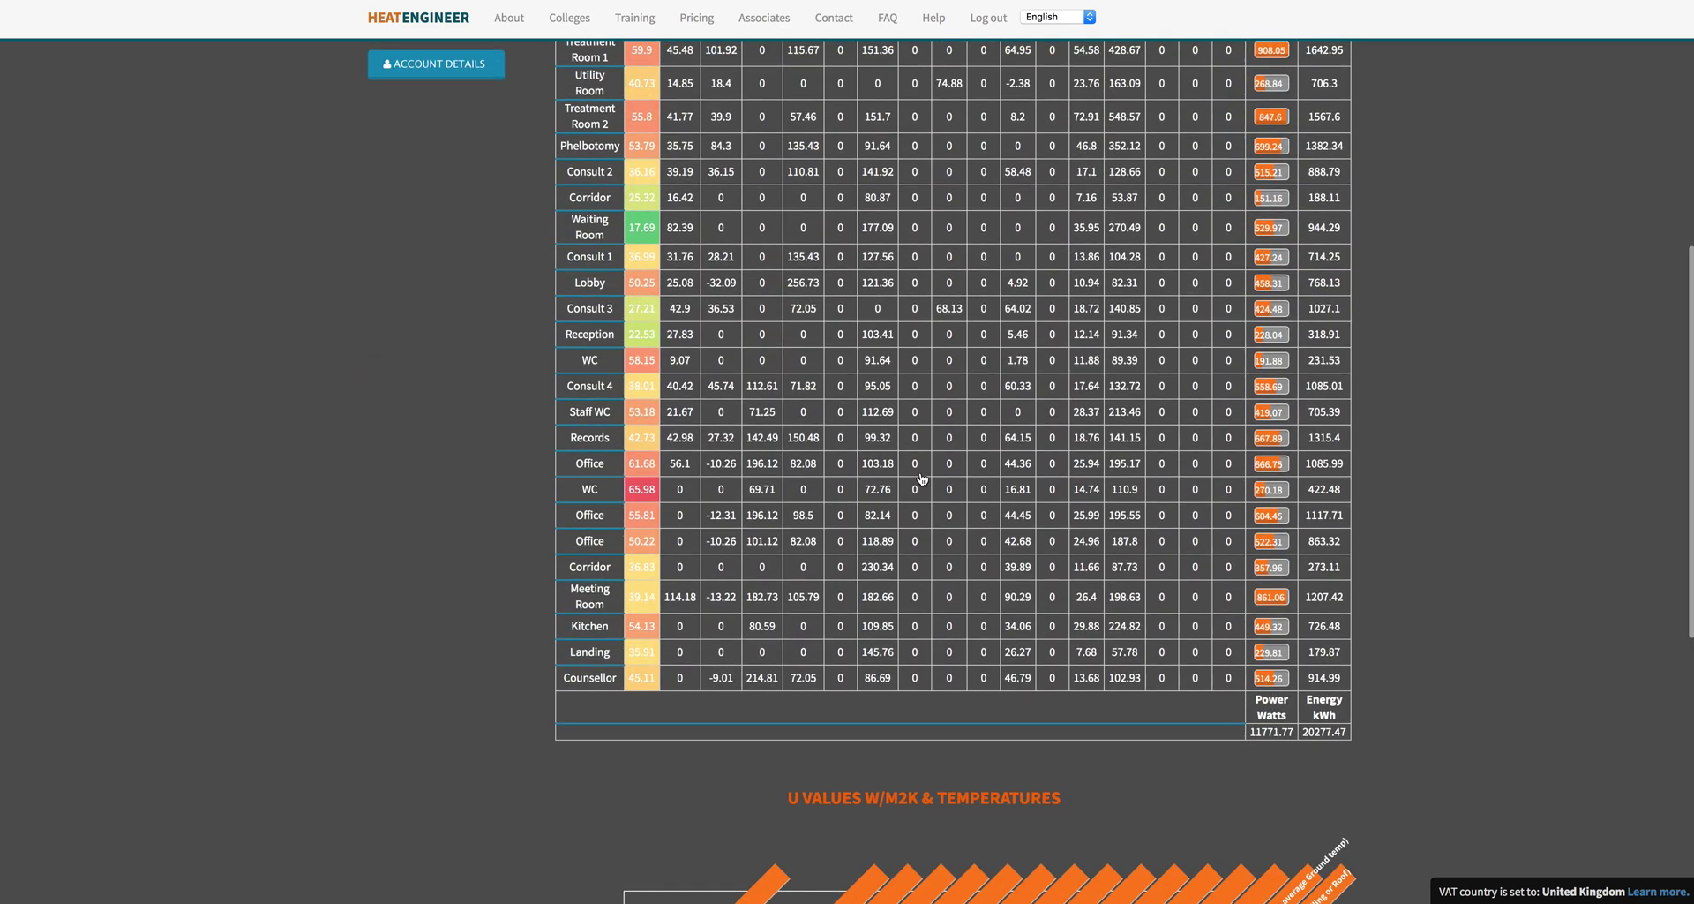
scroll(922, 479, up, 3)
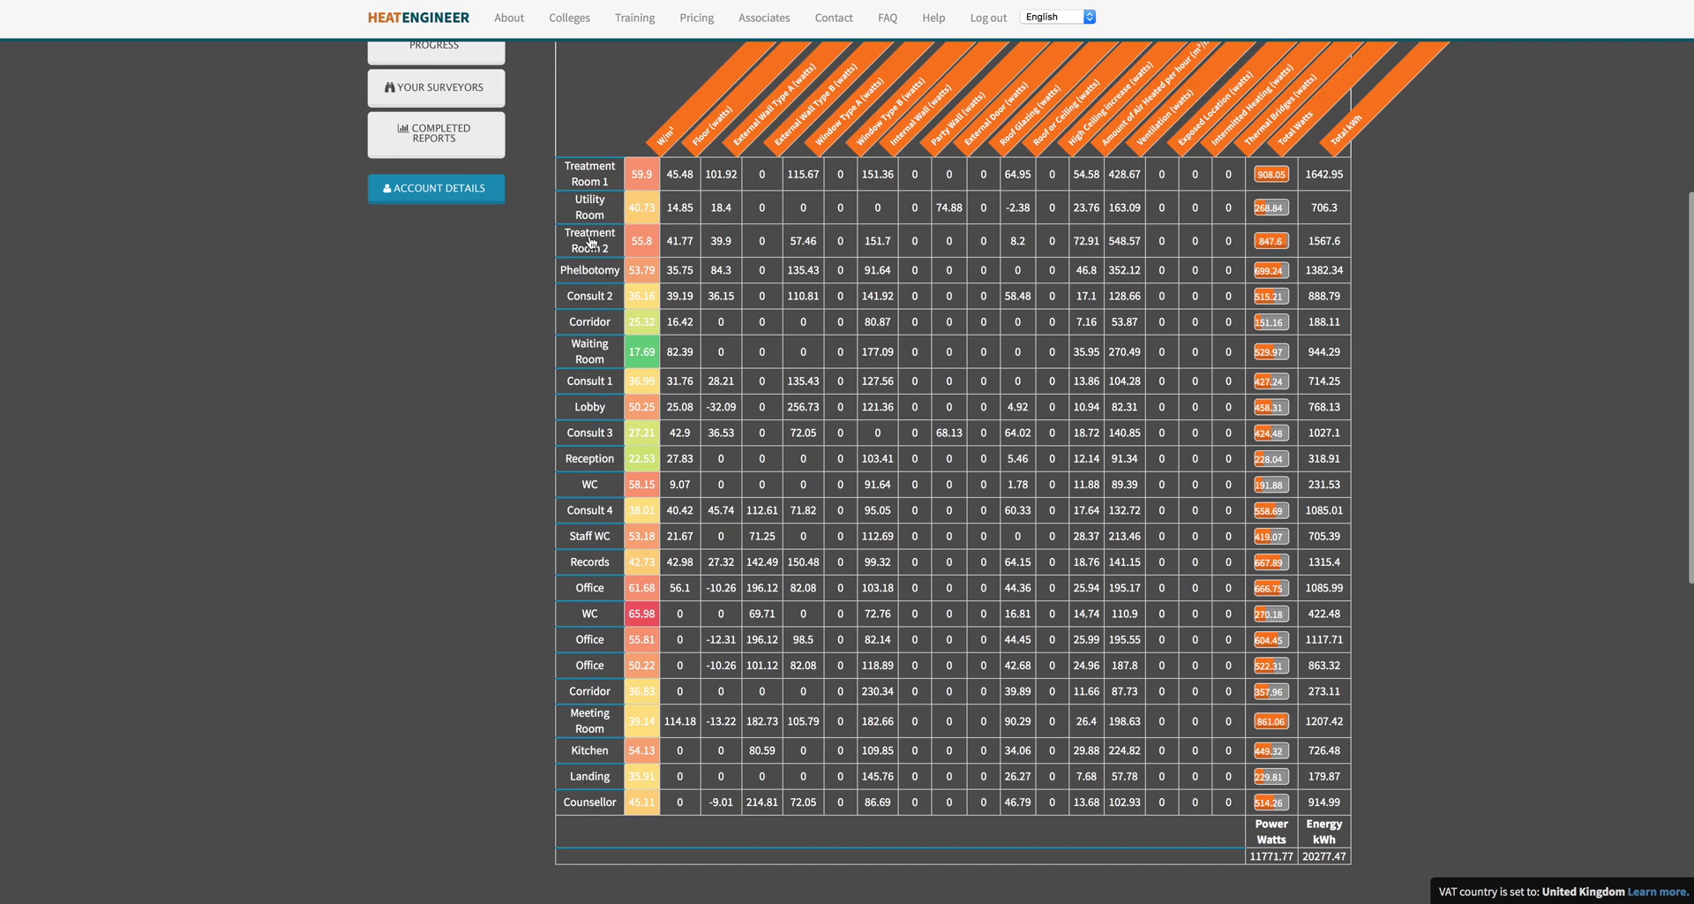
scroll(927, 406, up, 1)
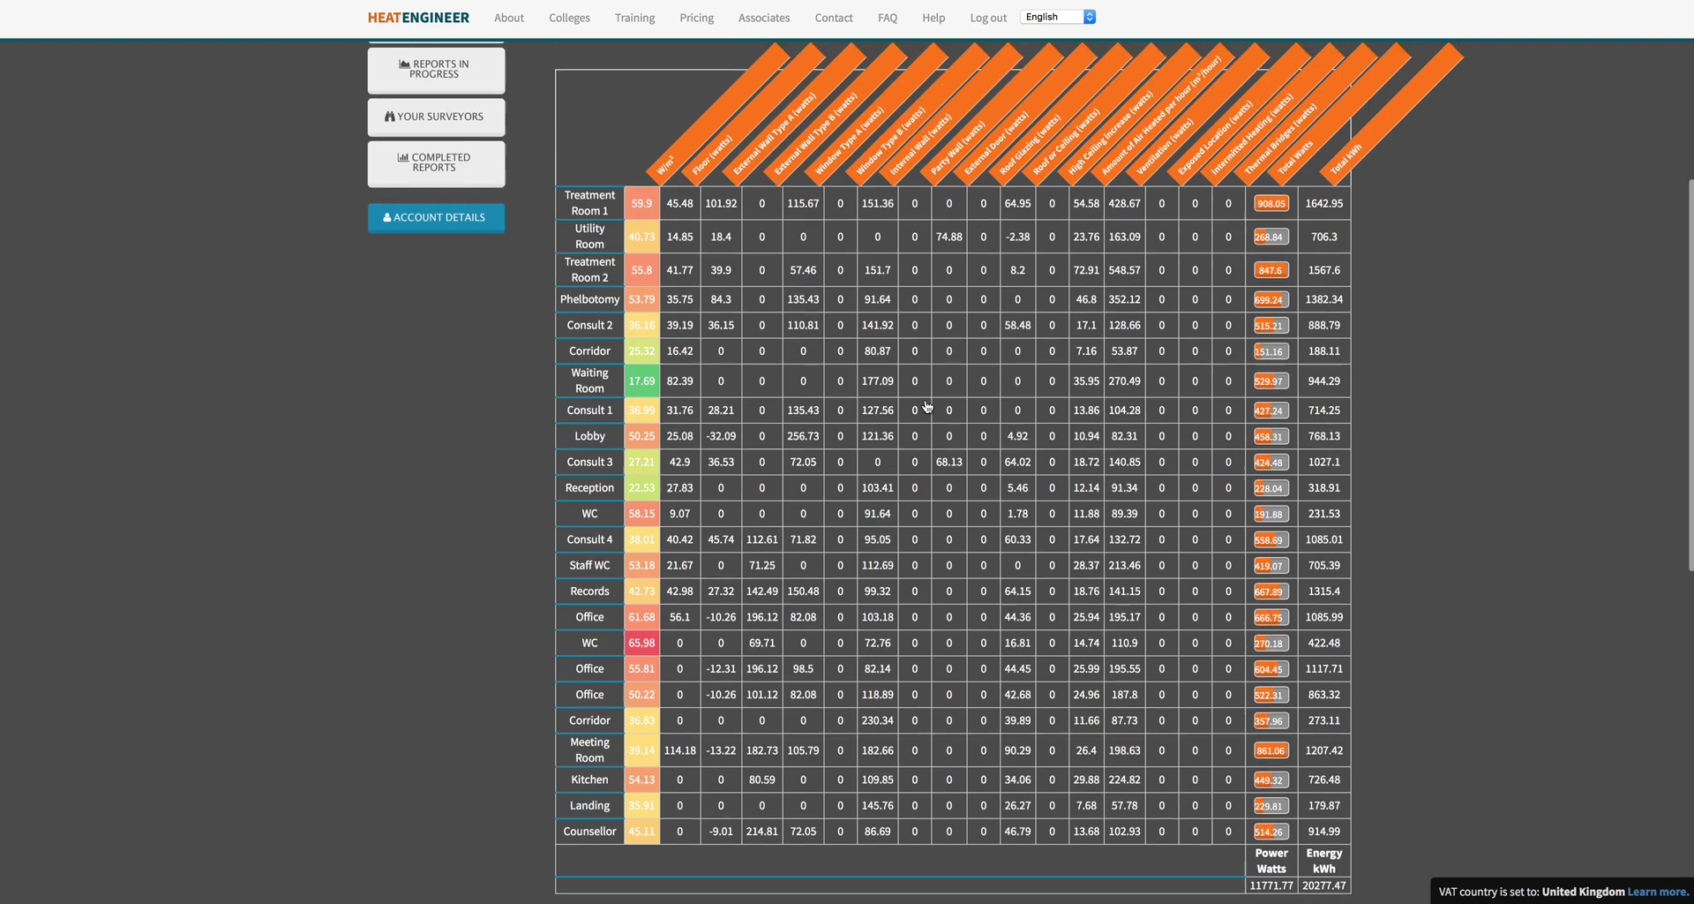
scroll(926, 406, up, 5)
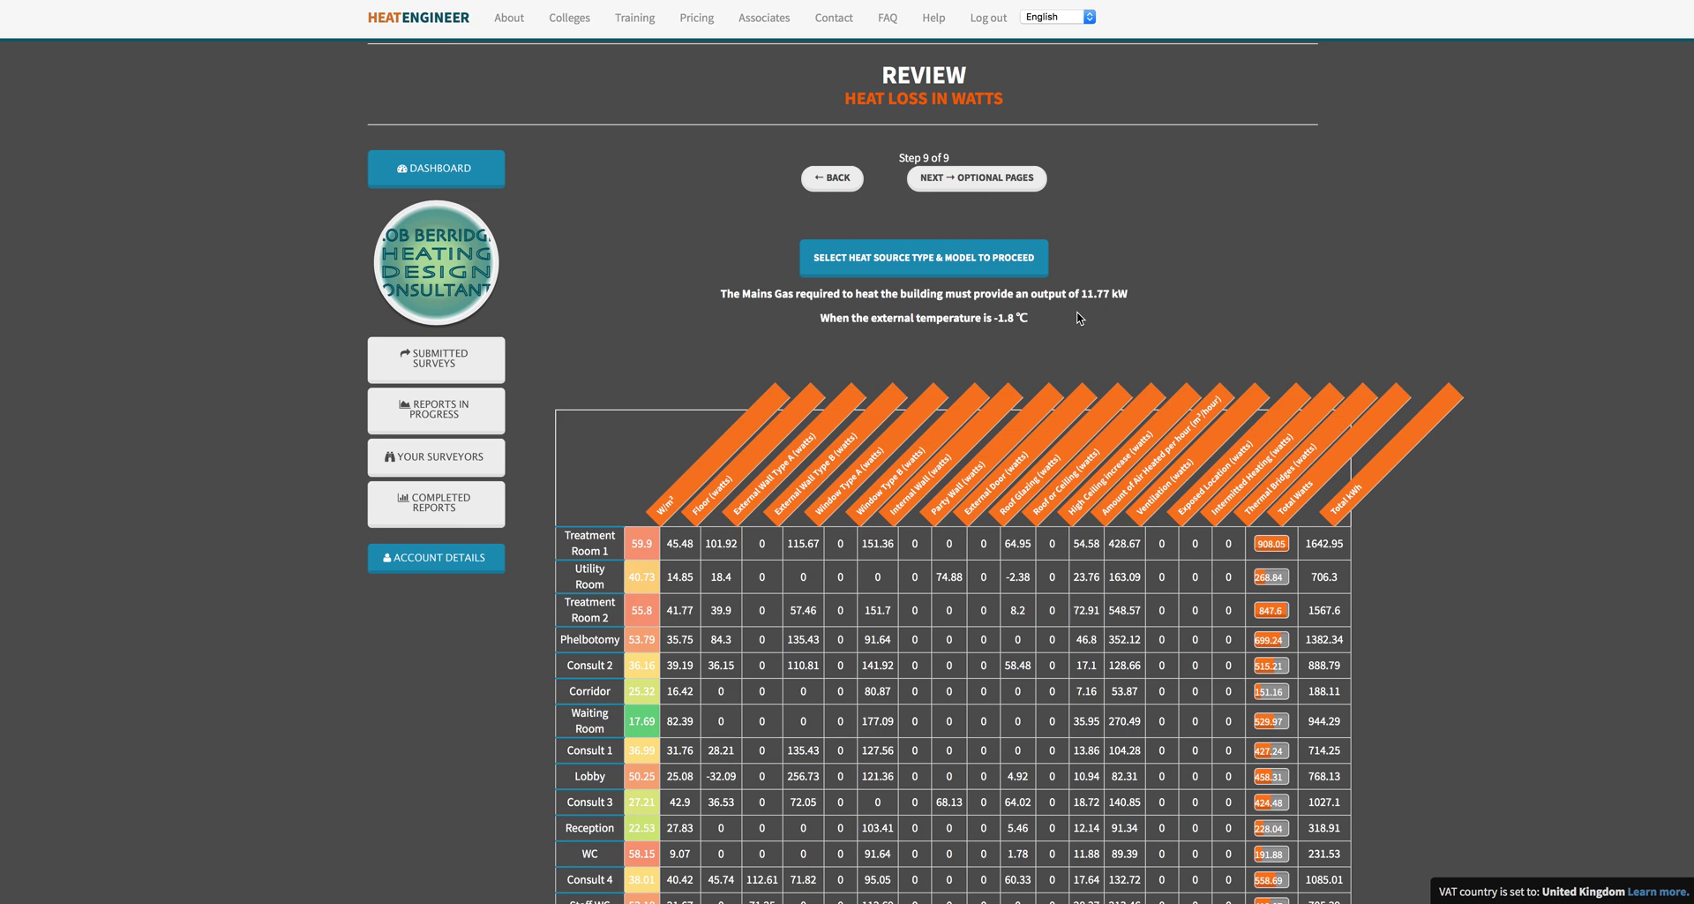
scroll(848, 596, down, 3)
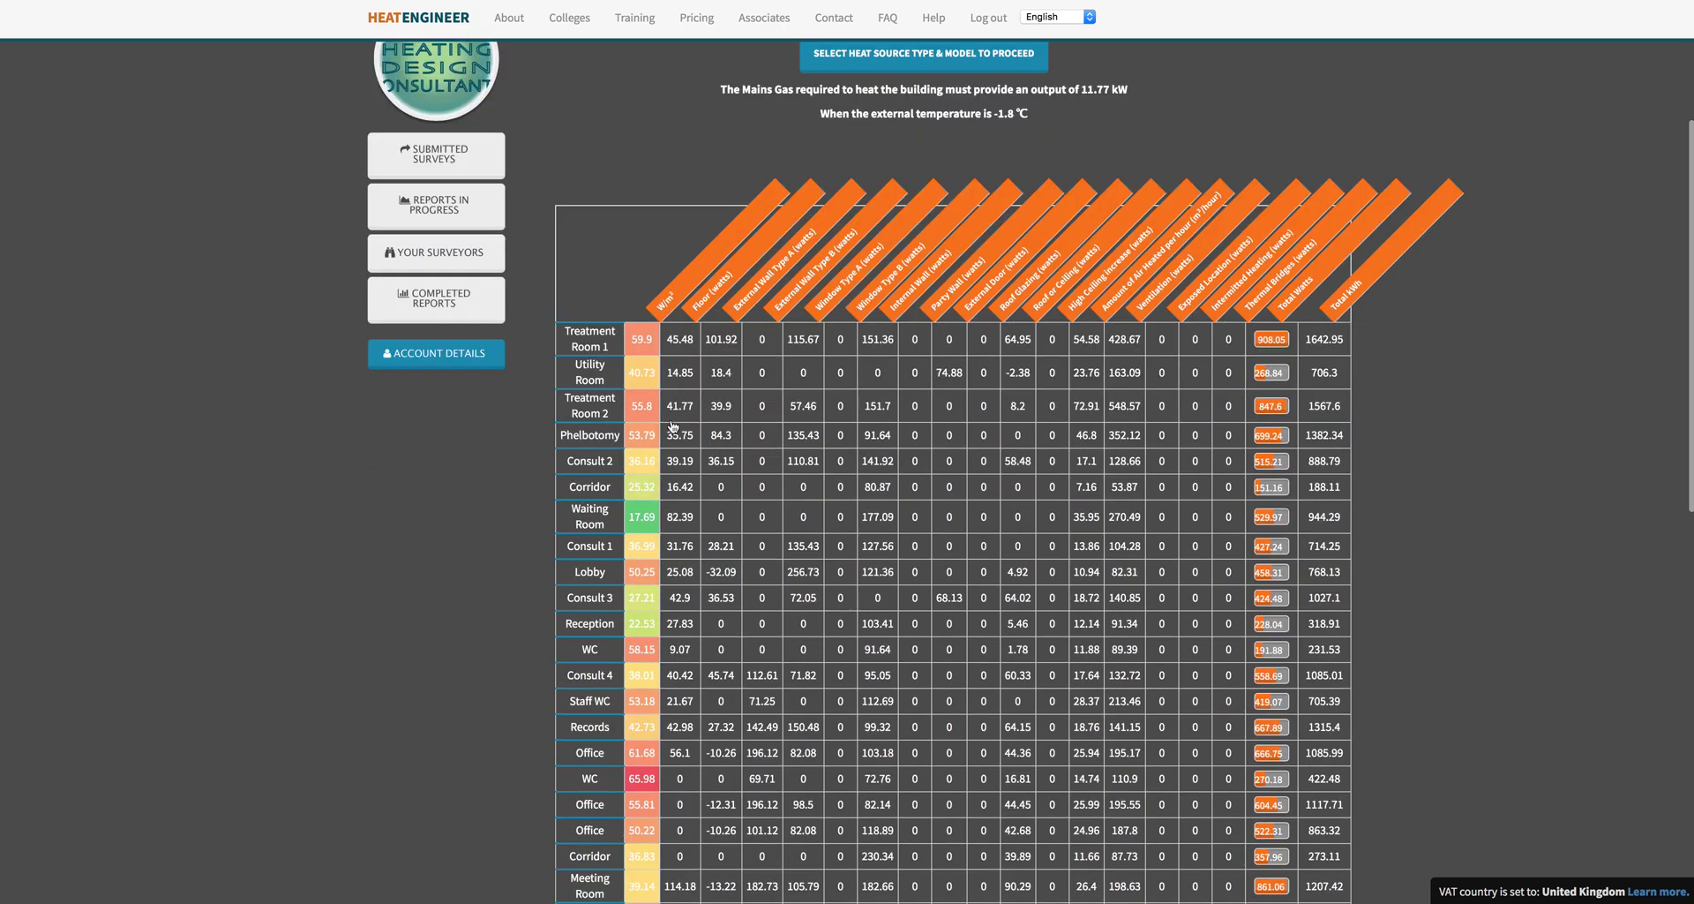
scroll(763, 541, up, 4)
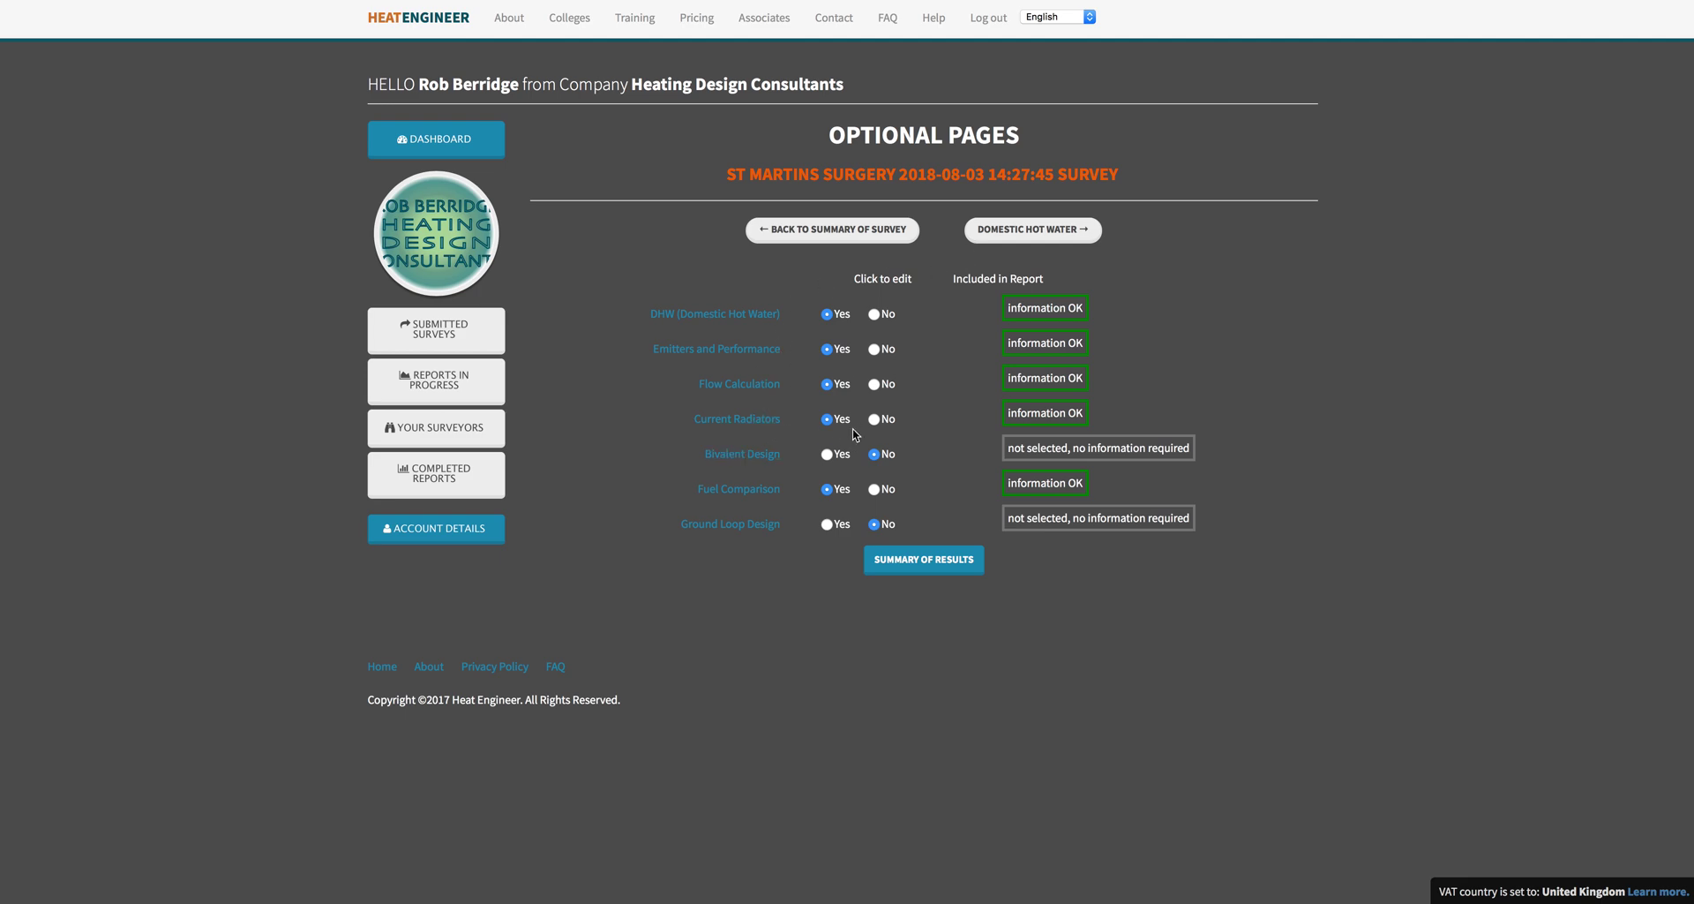
Open the Current Radiators page and start deleting Treatment Room 1's second radiator.
click(736, 425)
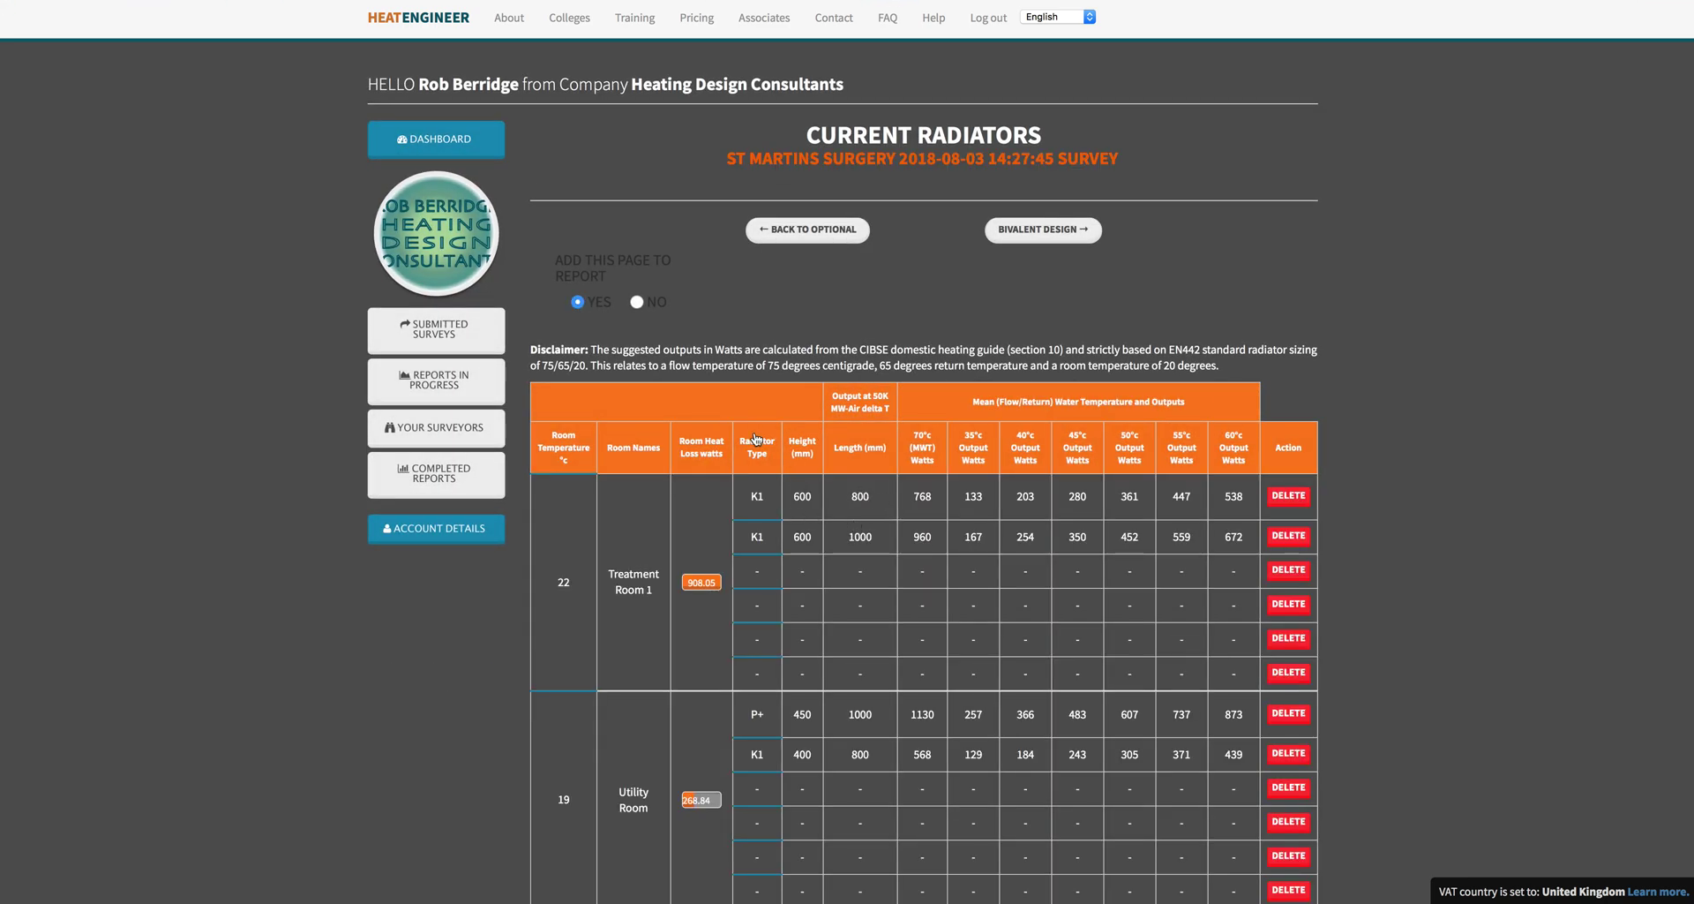
scroll(757, 439, down, 1)
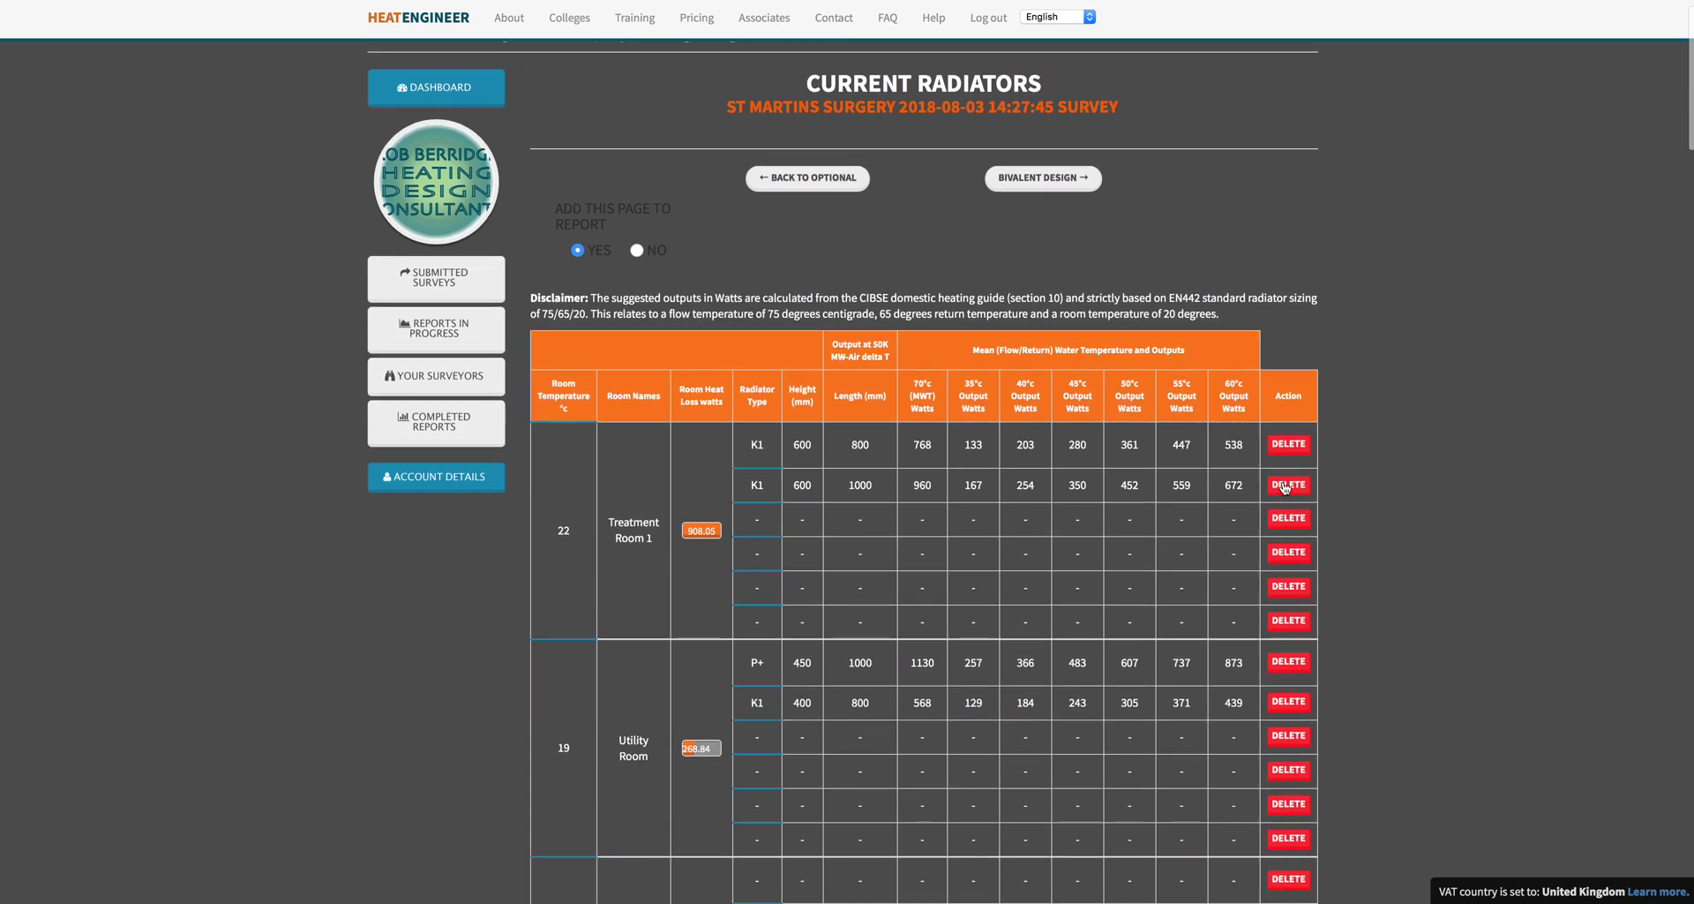
click(1286, 485)
Confirm removal of Treatment Room 1's K1 600×1000 radiator, leaving only the 600×800 one.
click(998, 471)
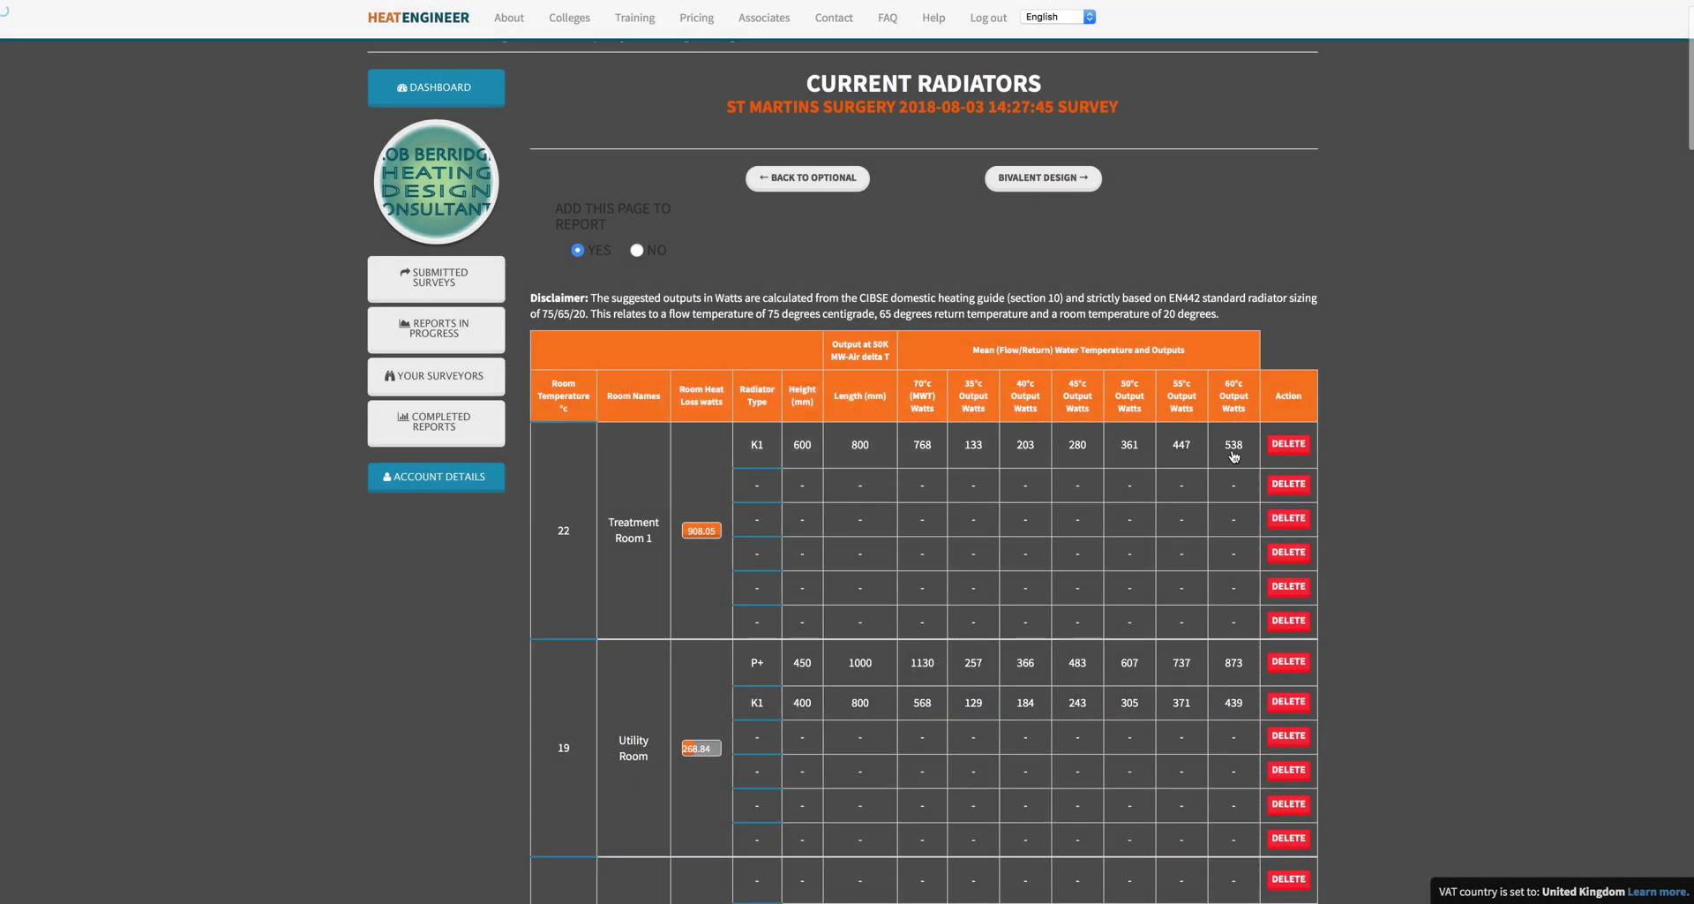
click(1288, 444)
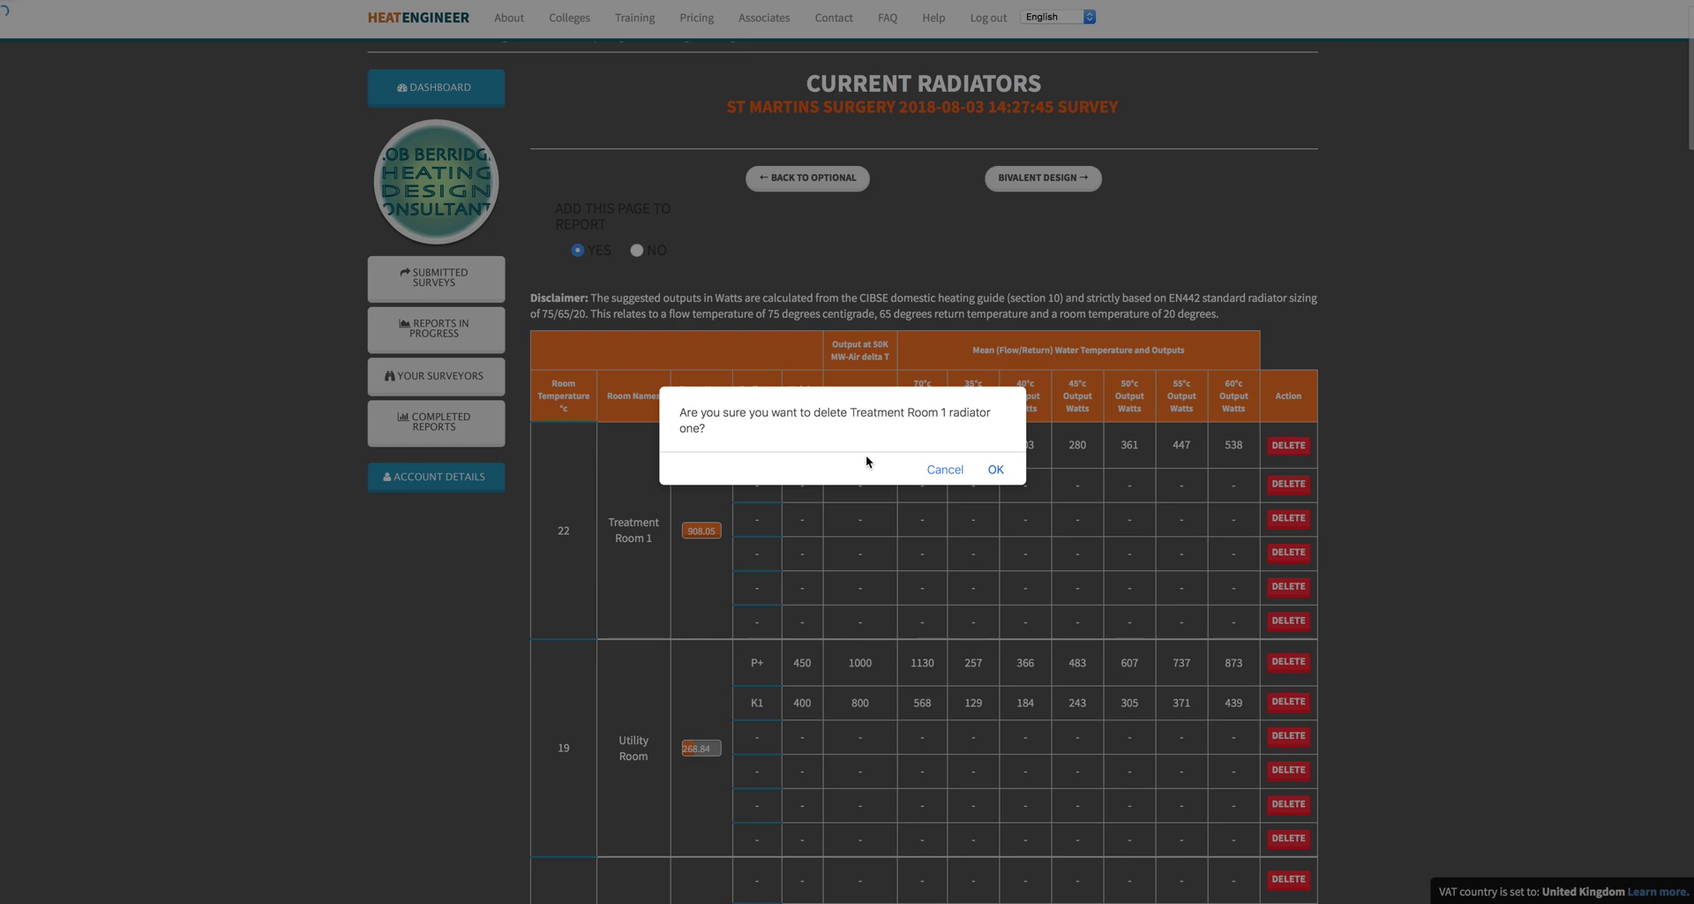
click(996, 469)
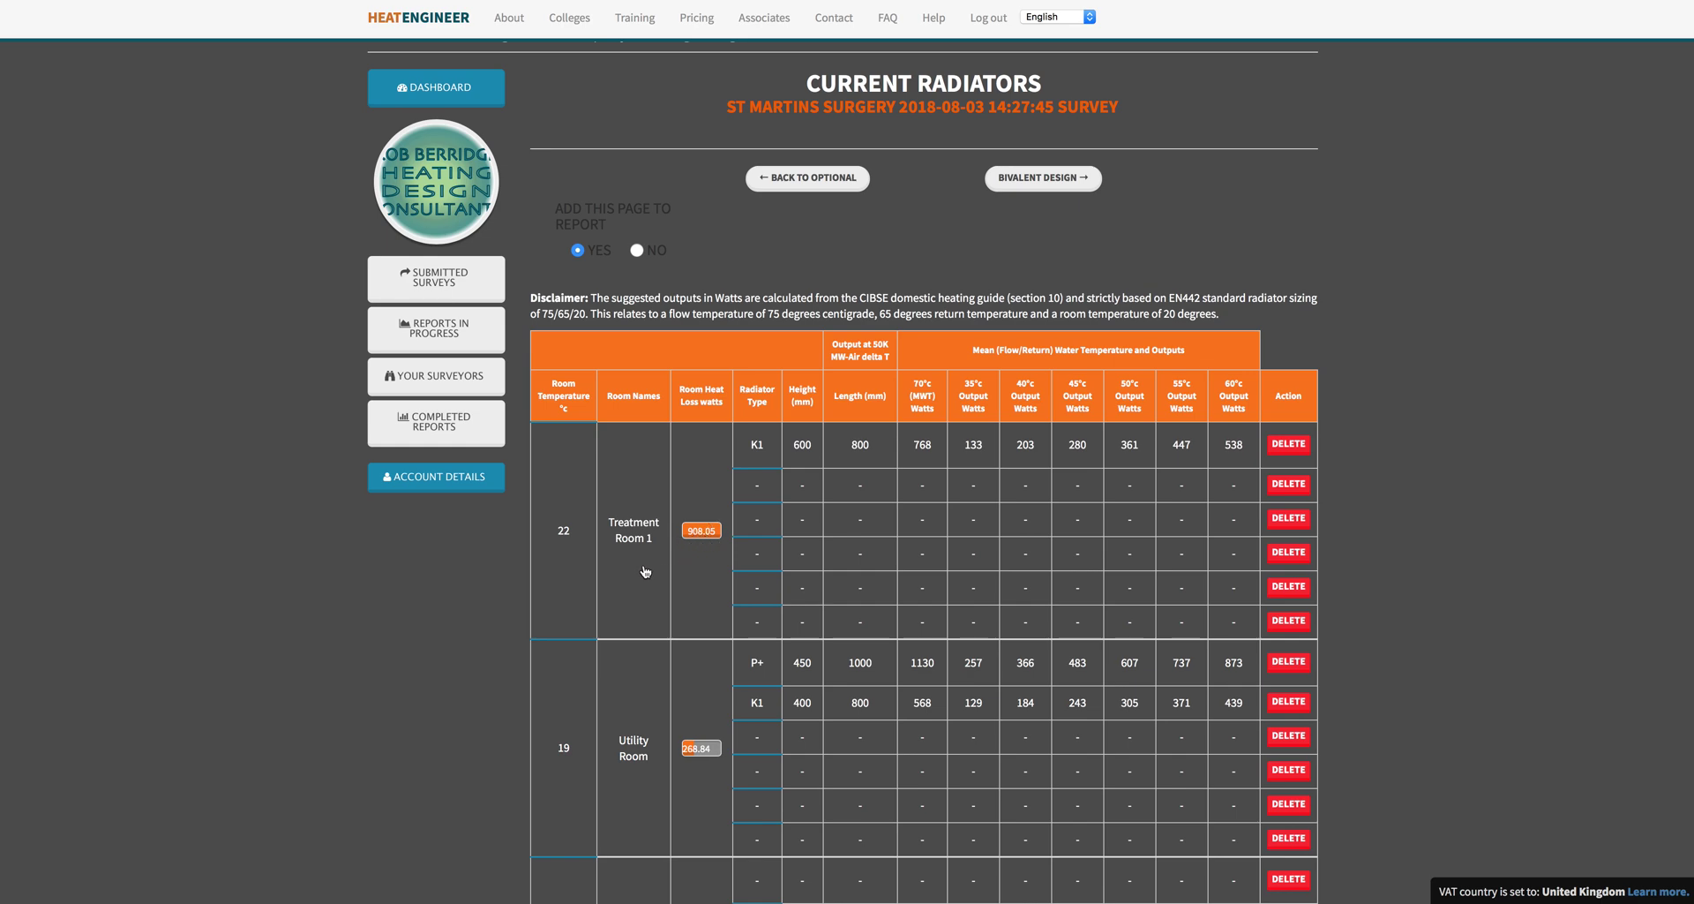
scroll(728, 593, down, 3)
scroll(706, 609, down, 6)
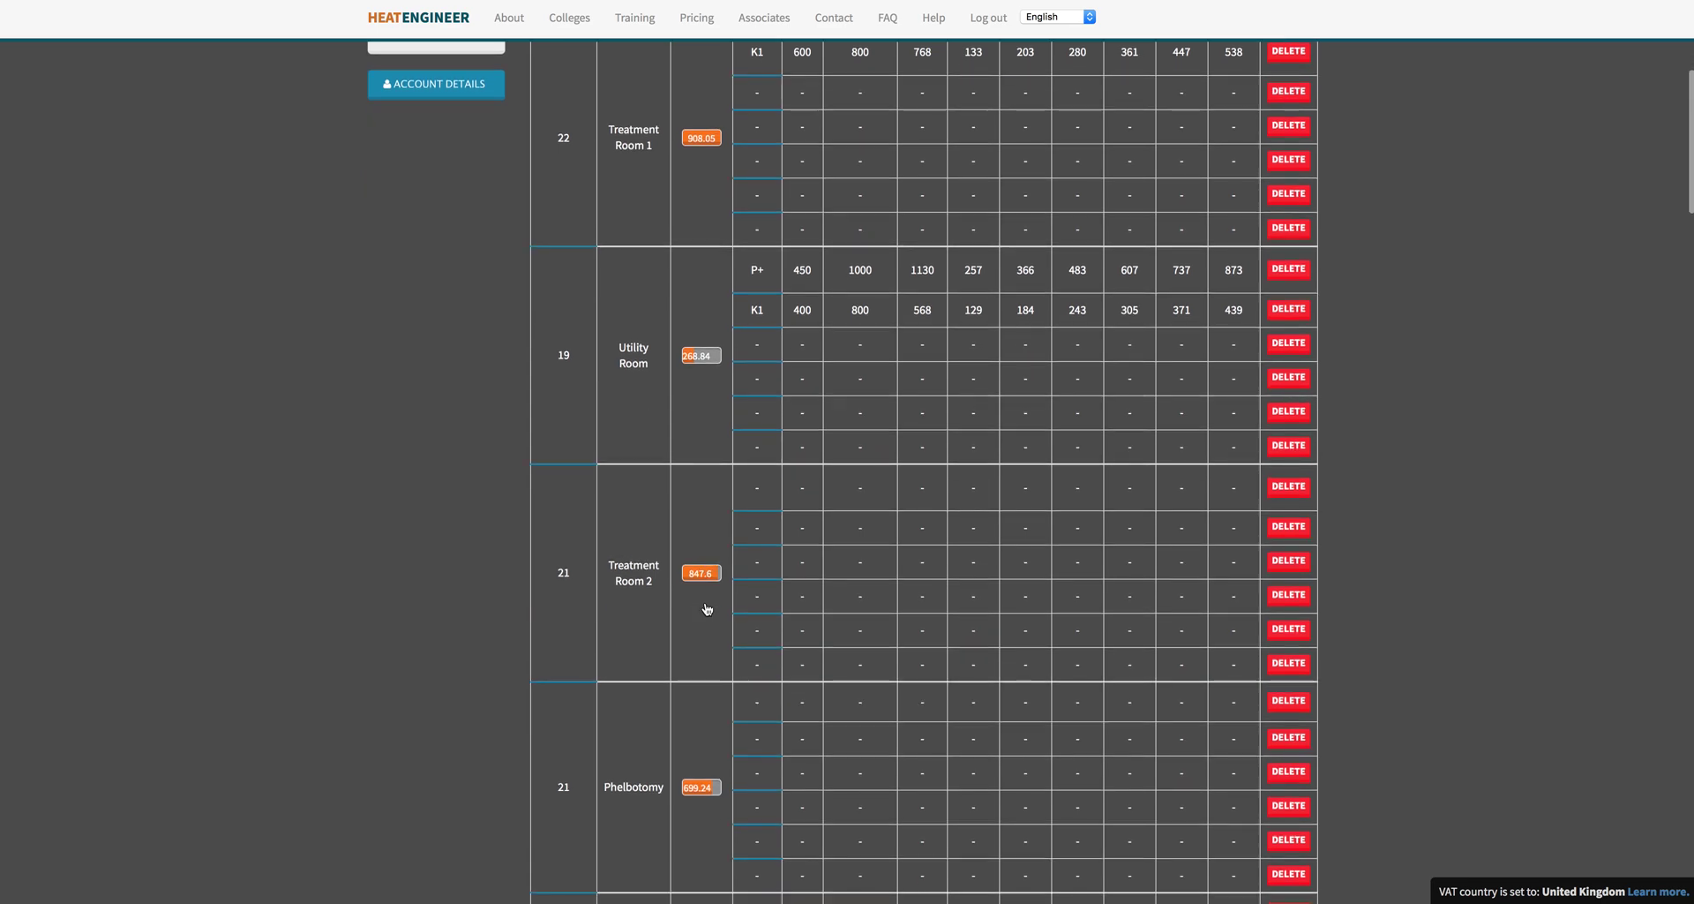
scroll(707, 610, down, 5)
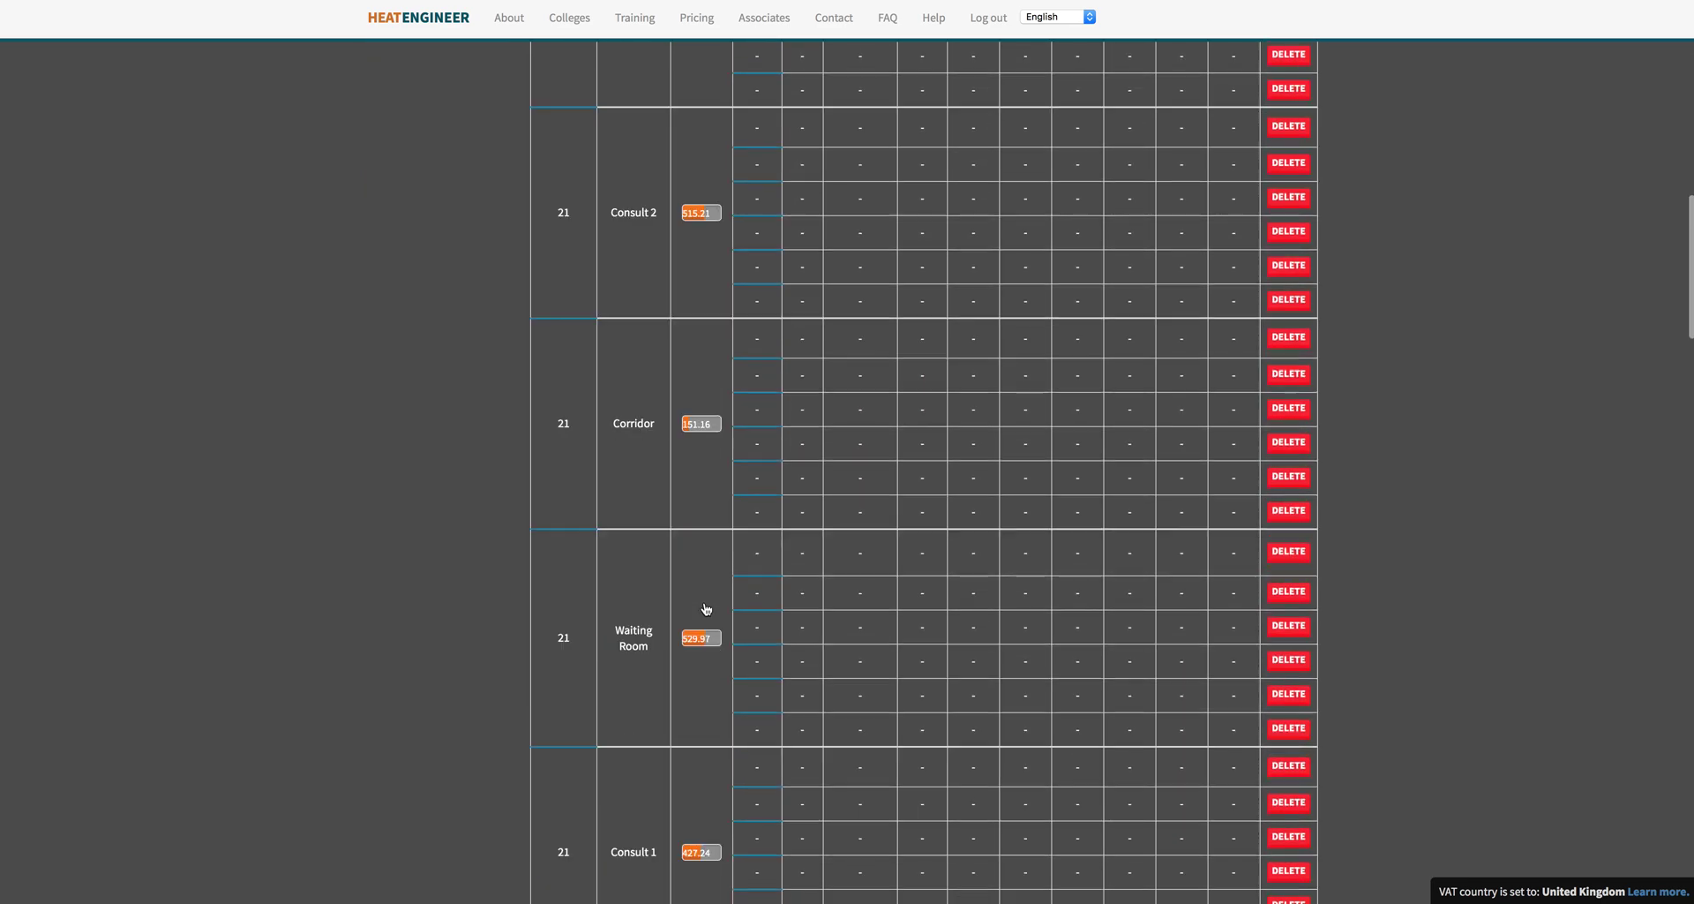
scroll(708, 610, down, 9)
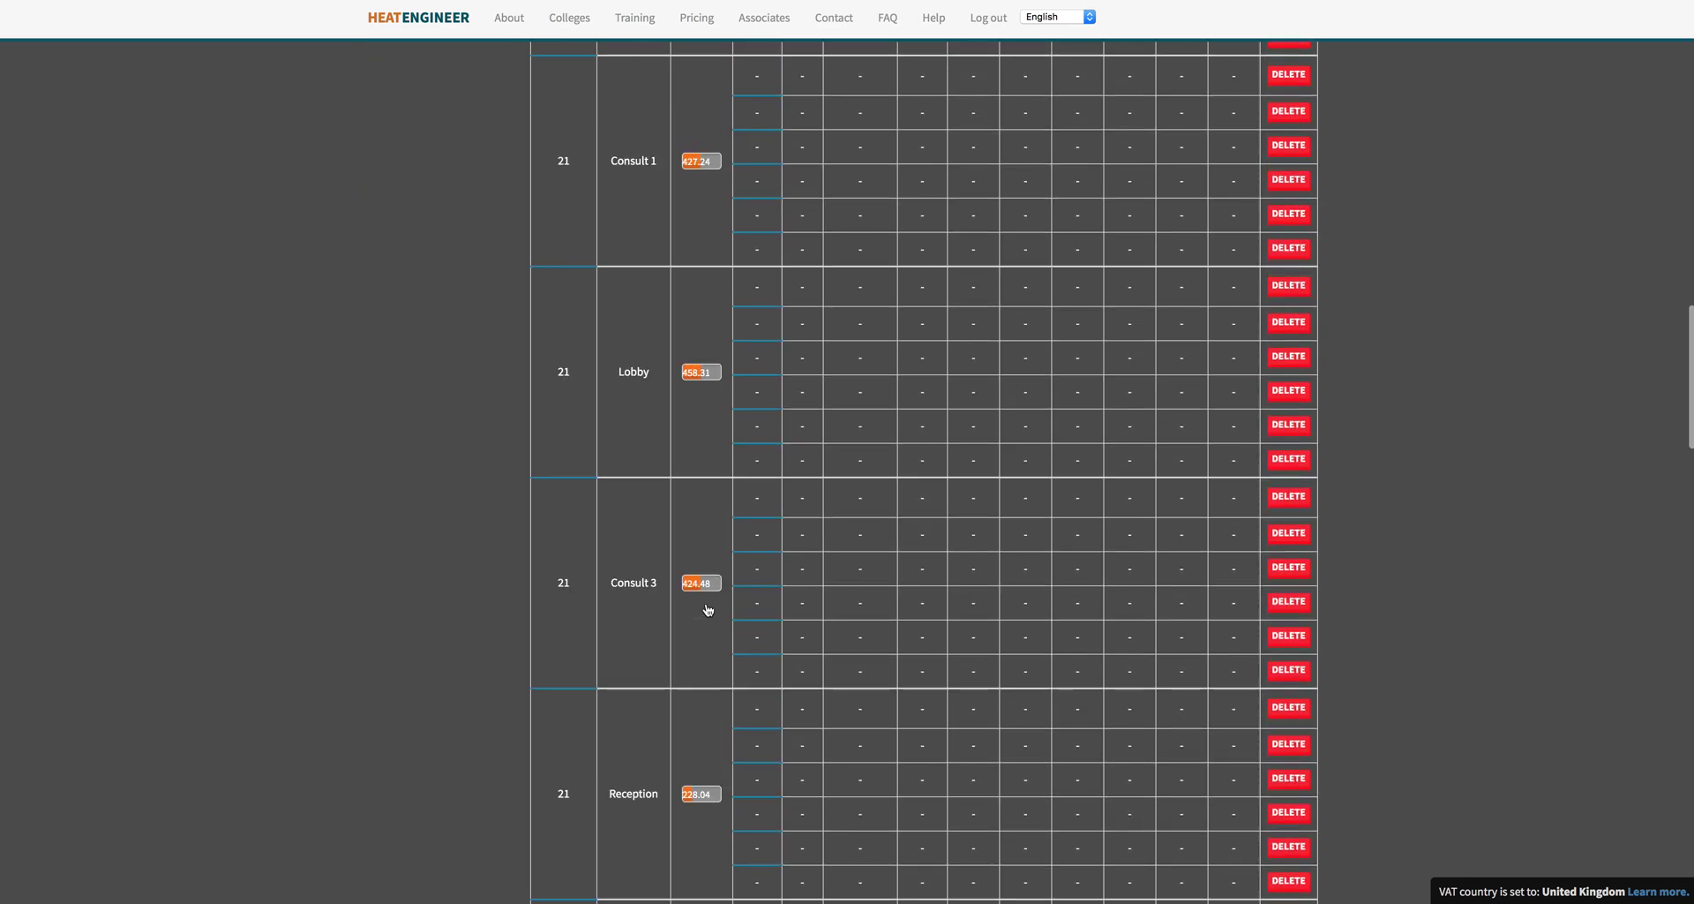
scroll(707, 610, down, 6)
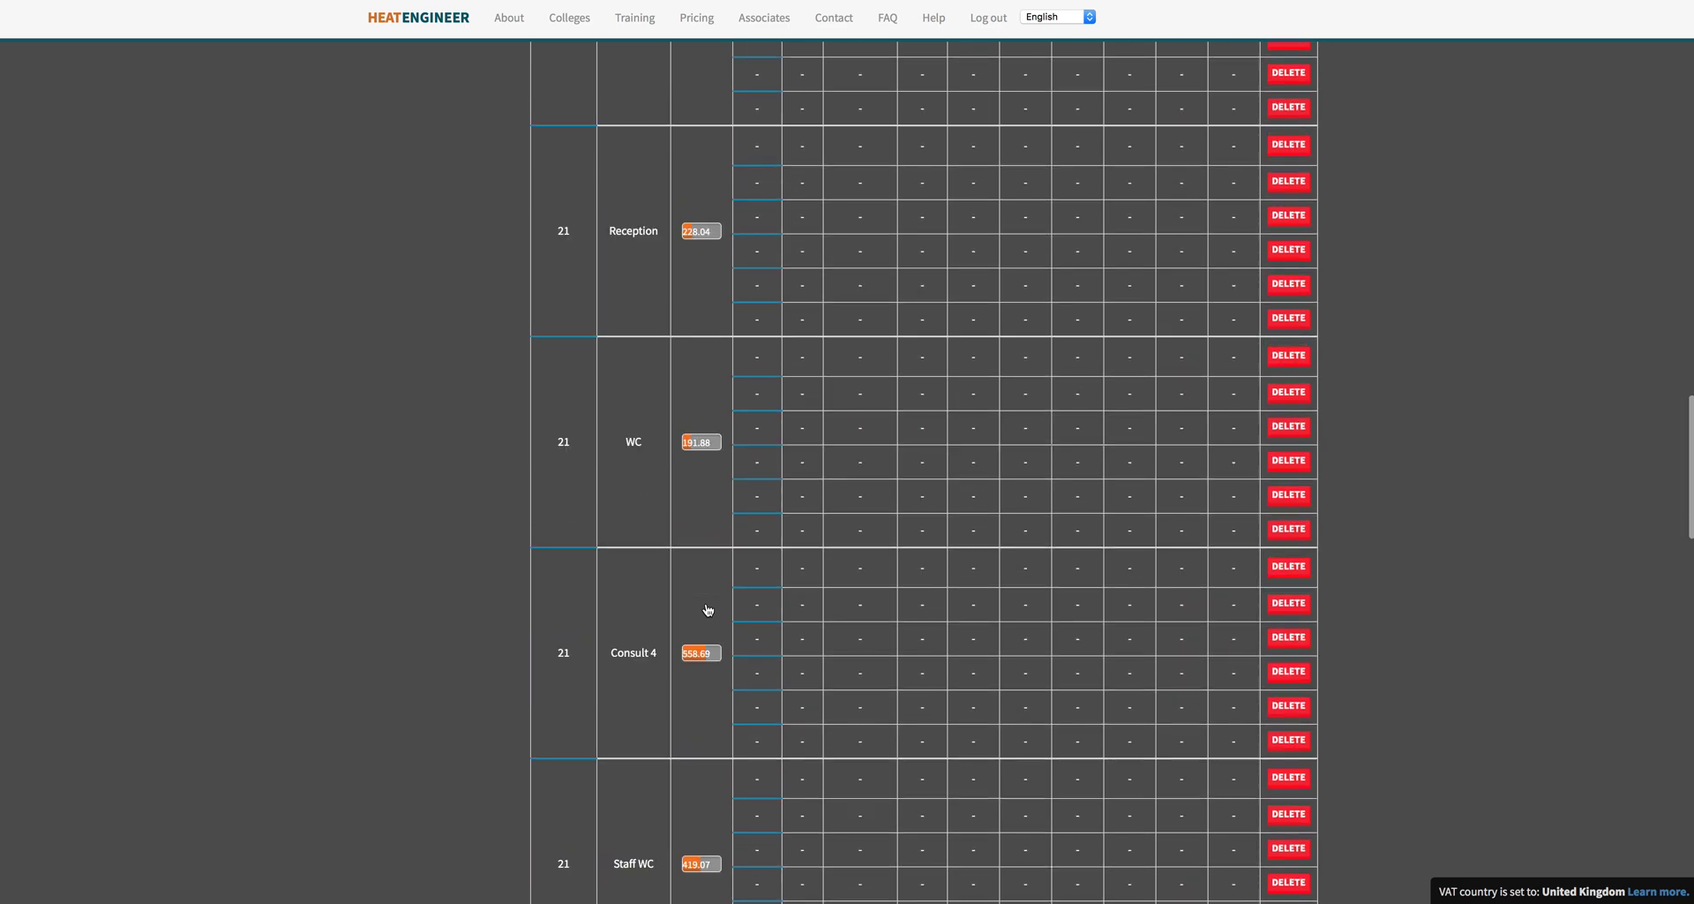
scroll(707, 609, down, 8)
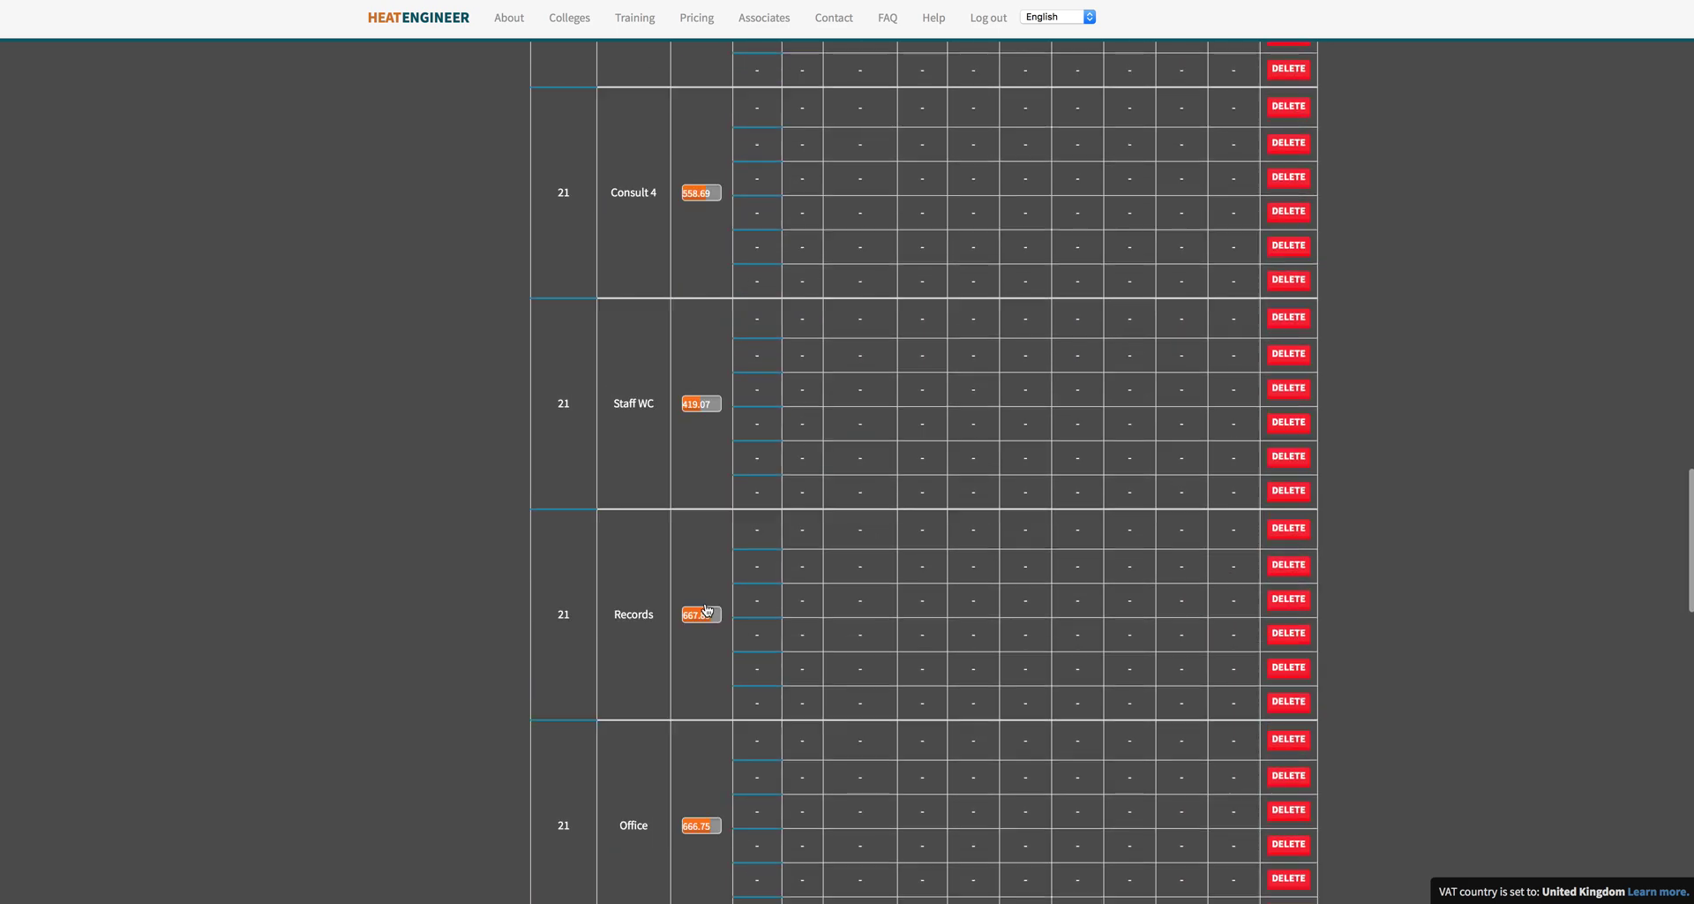
scroll(708, 610, down, 5)
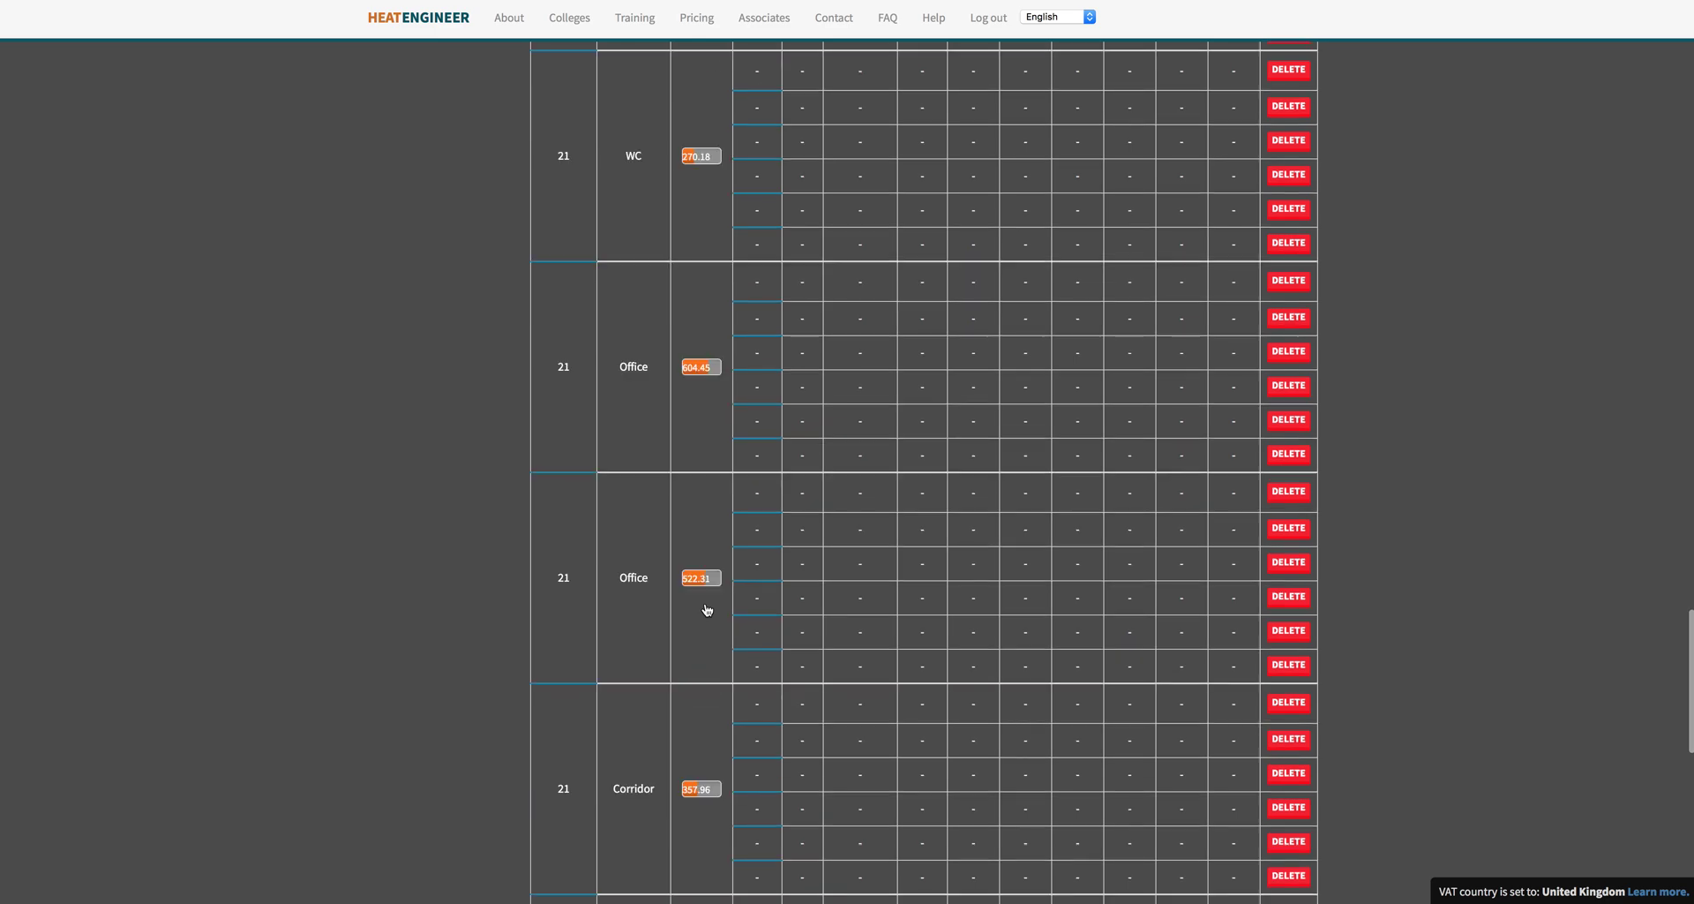
scroll(695, 623, down, 1)
scroll(694, 629, down, 6)
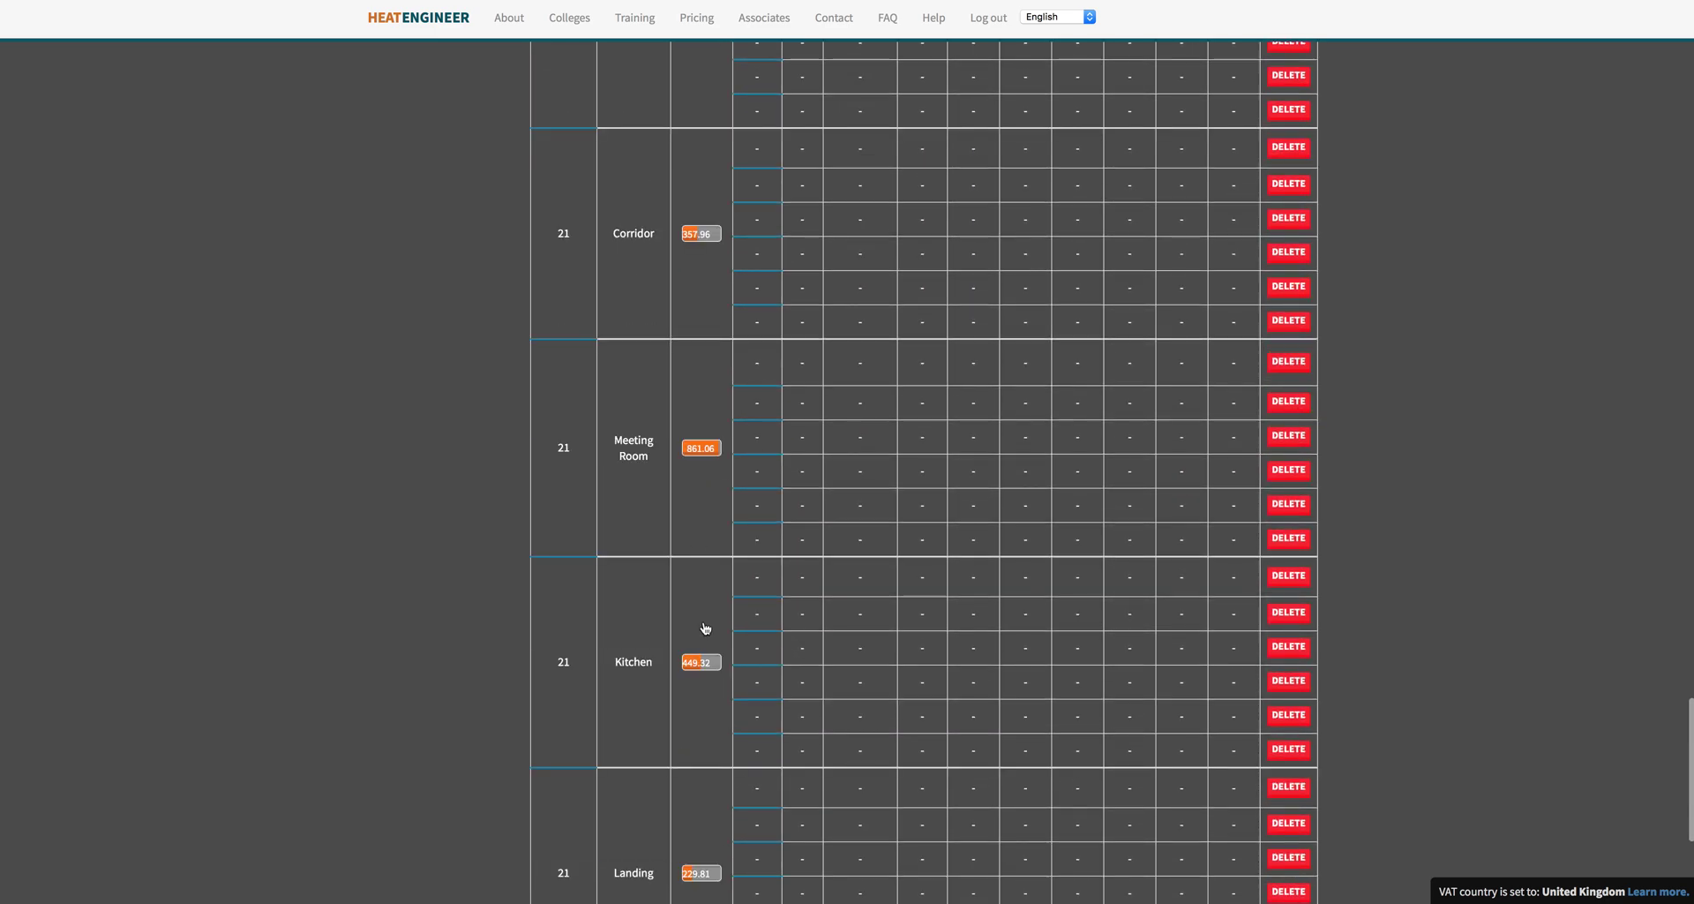
scroll(703, 631, down, 3)
scroll(706, 627, down, 2)
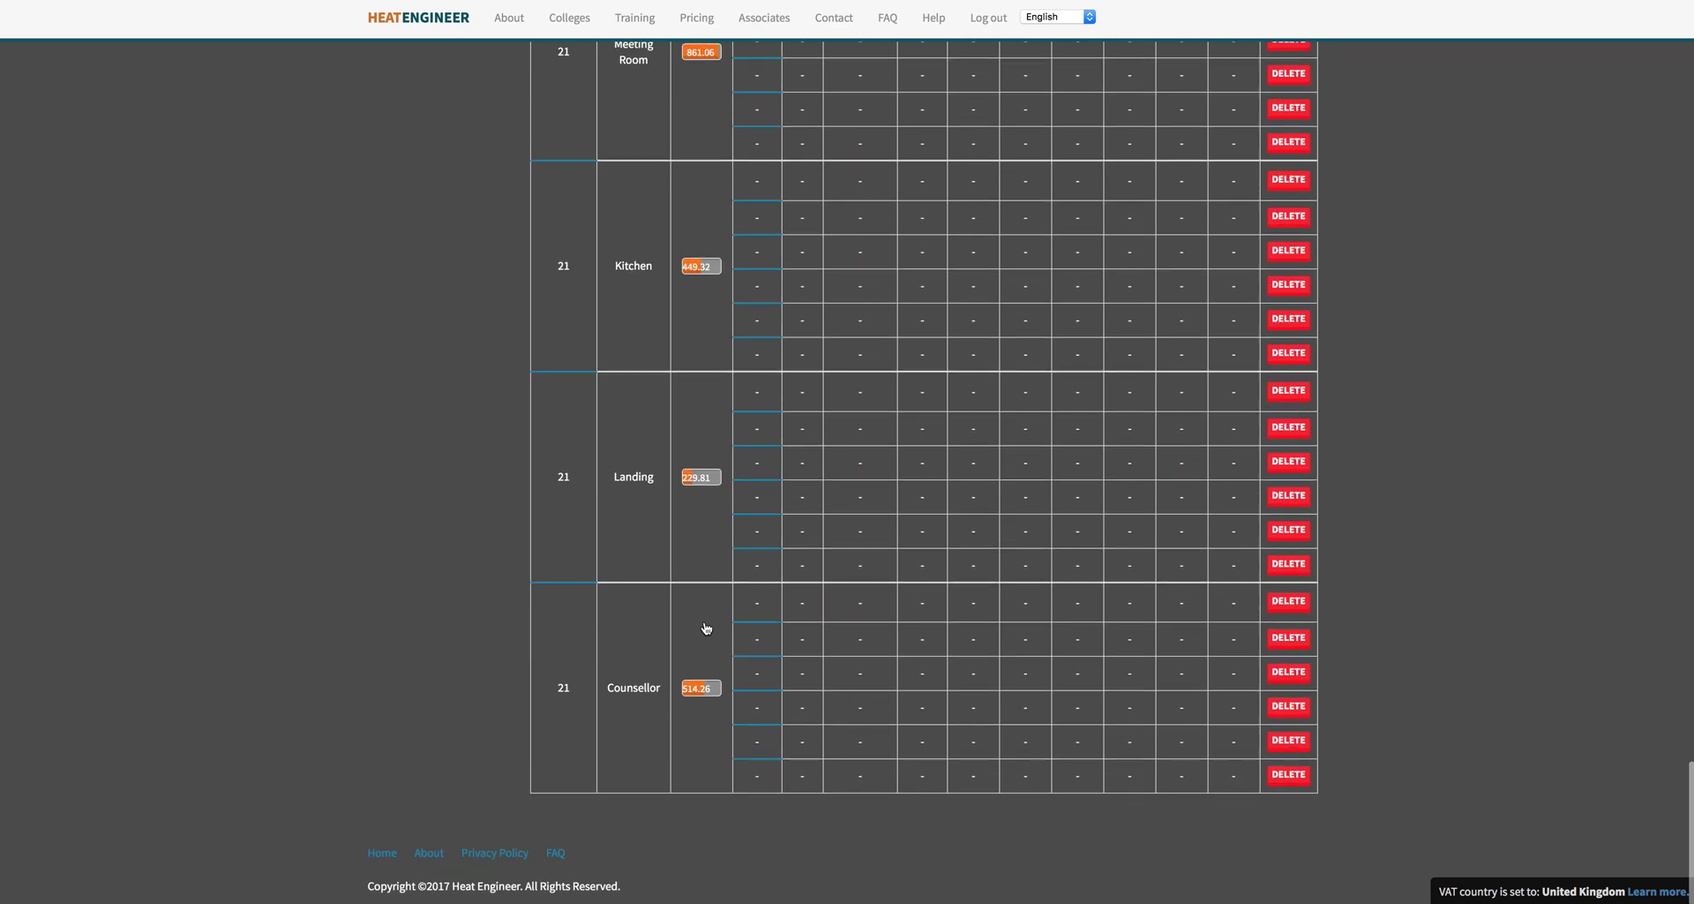
scroll(706, 627, up, 7)
scroll(706, 628, down, 1)
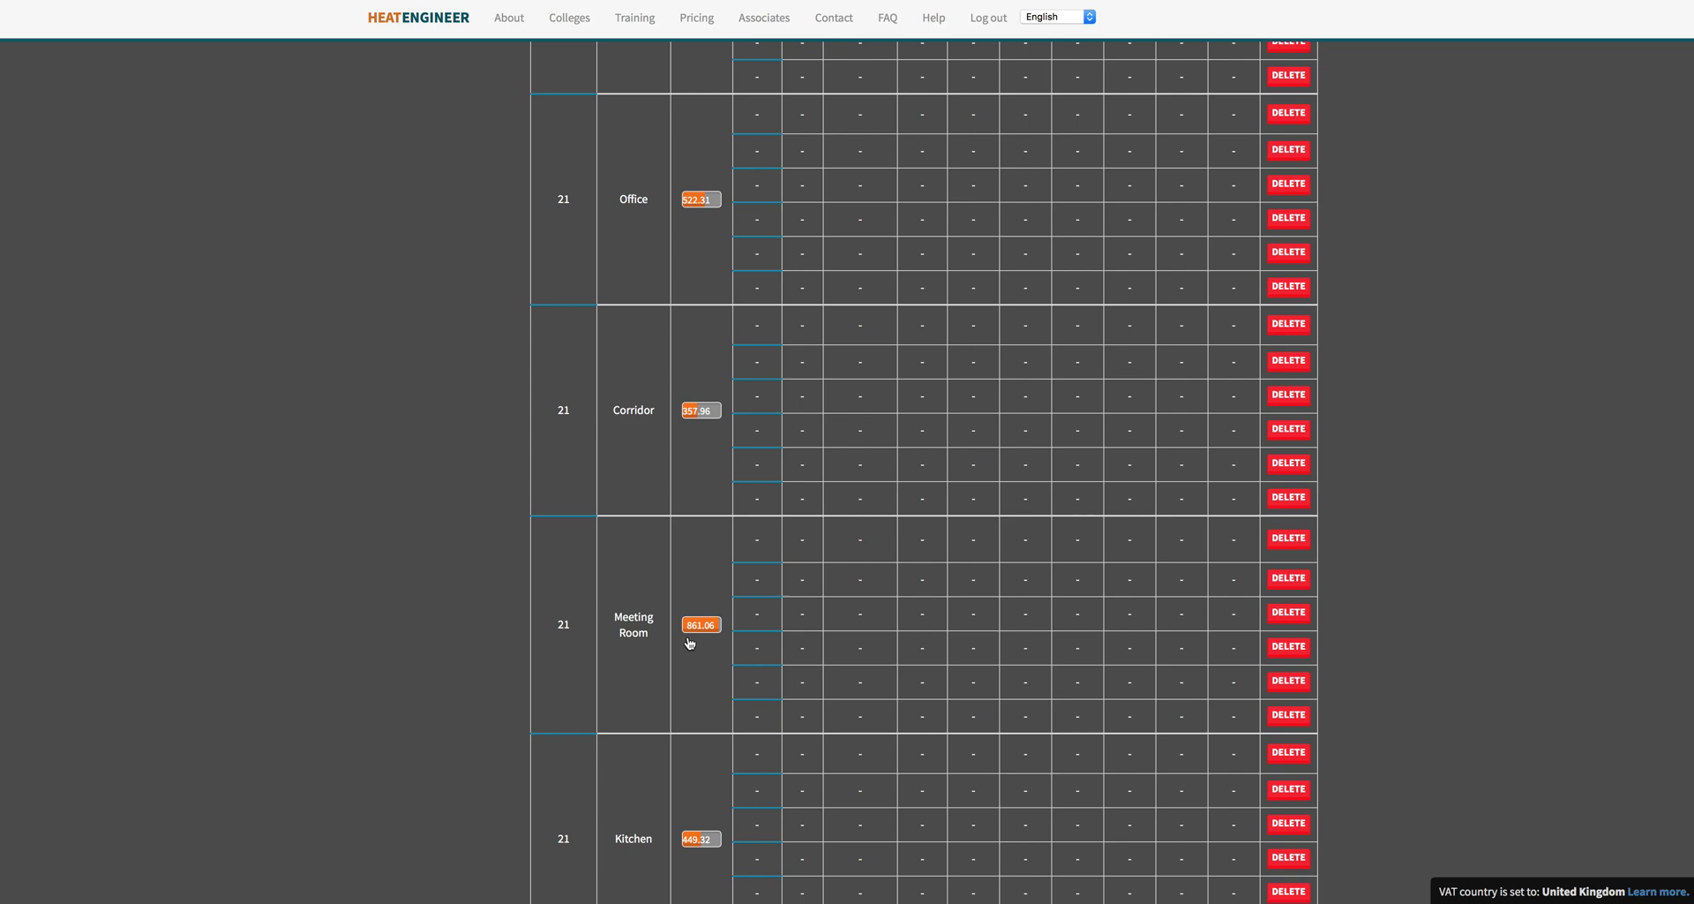
scroll(711, 616, down, 10)
scroll(710, 615, up, 15)
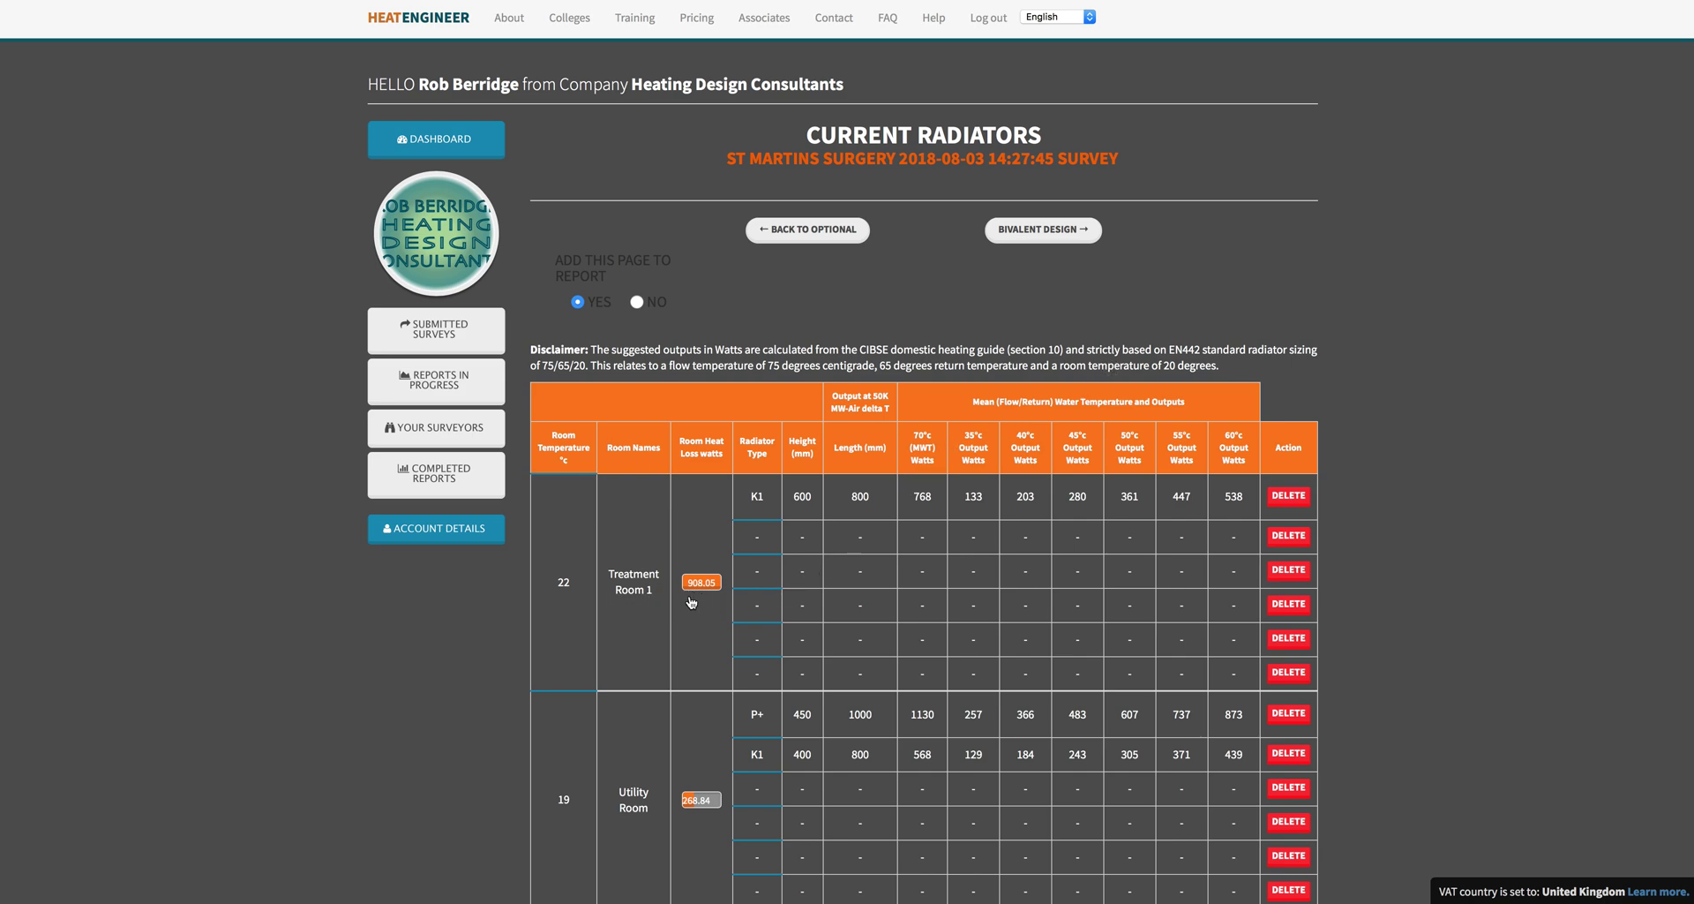
click(1289, 495)
Confirm deletion of Treatment Room 1's K1 radiator, leaving only empty radiator rows.
click(996, 468)
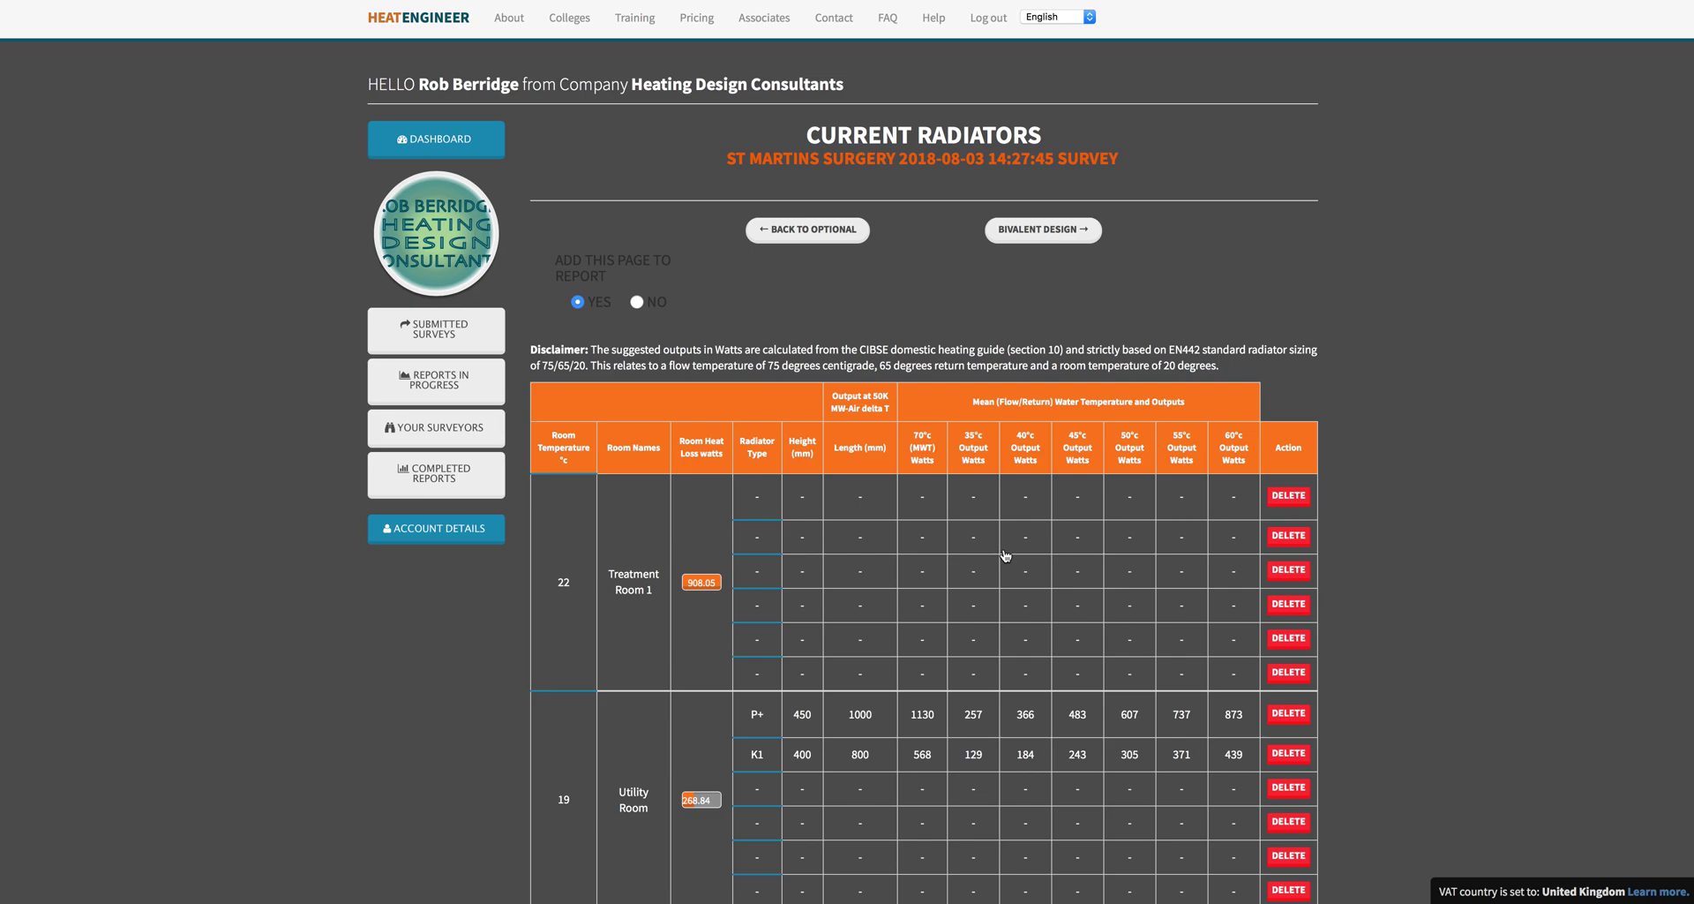
Set Treatment Room 1's first radiator type to K2.
click(756, 500)
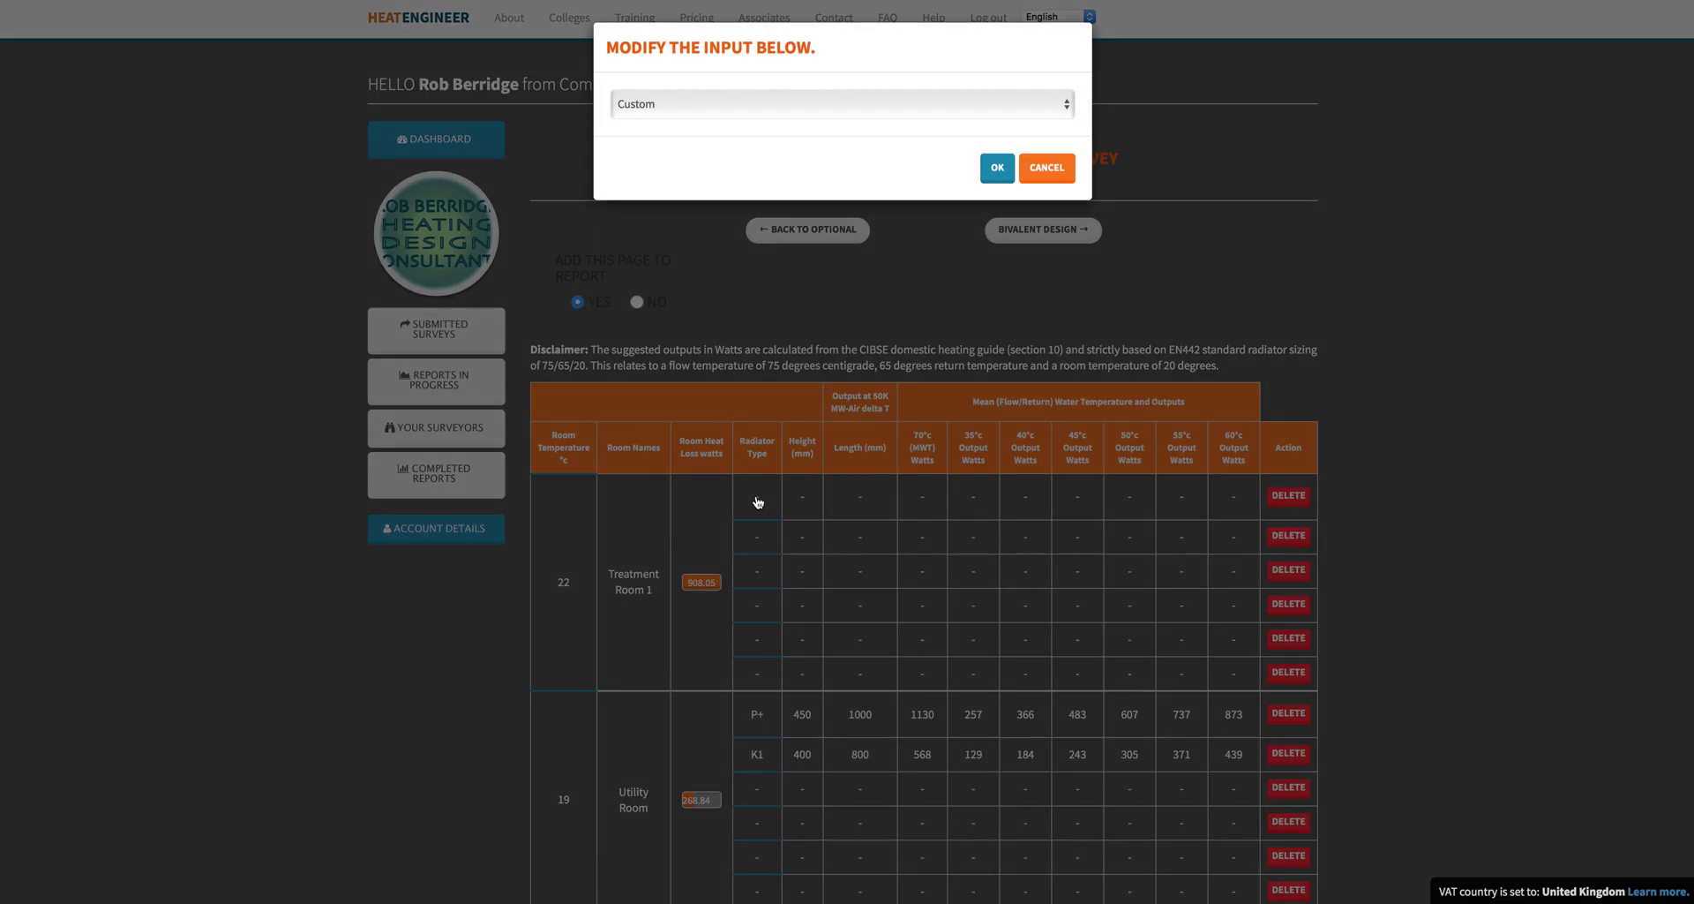
click(777, 108)
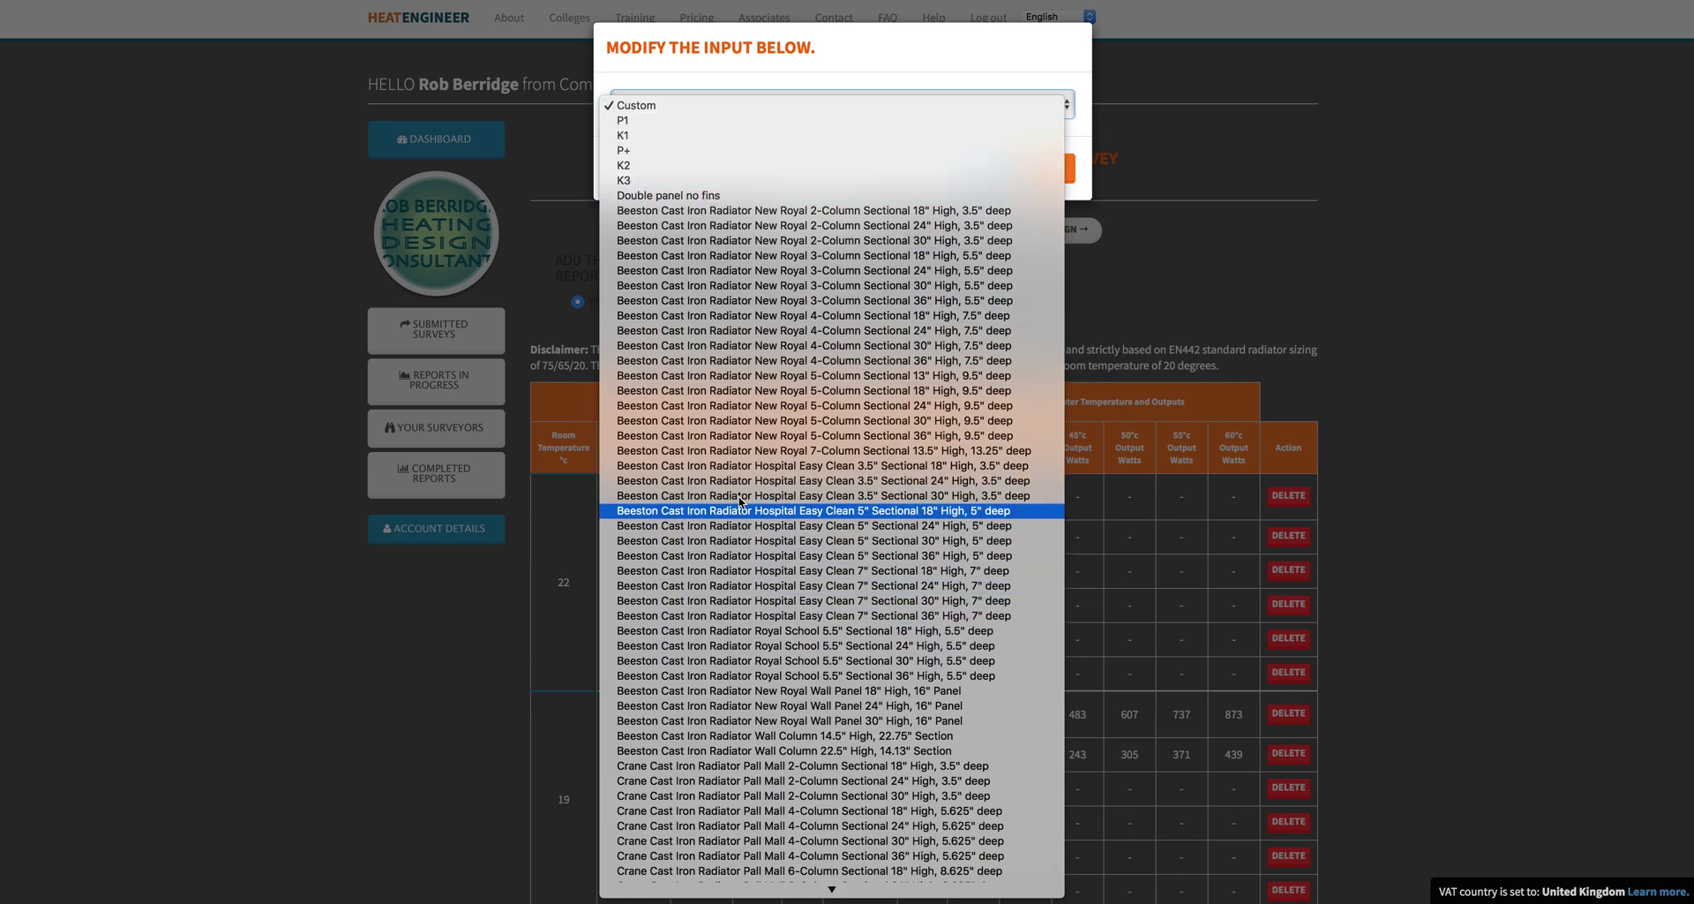
scroll(772, 645, down, 3)
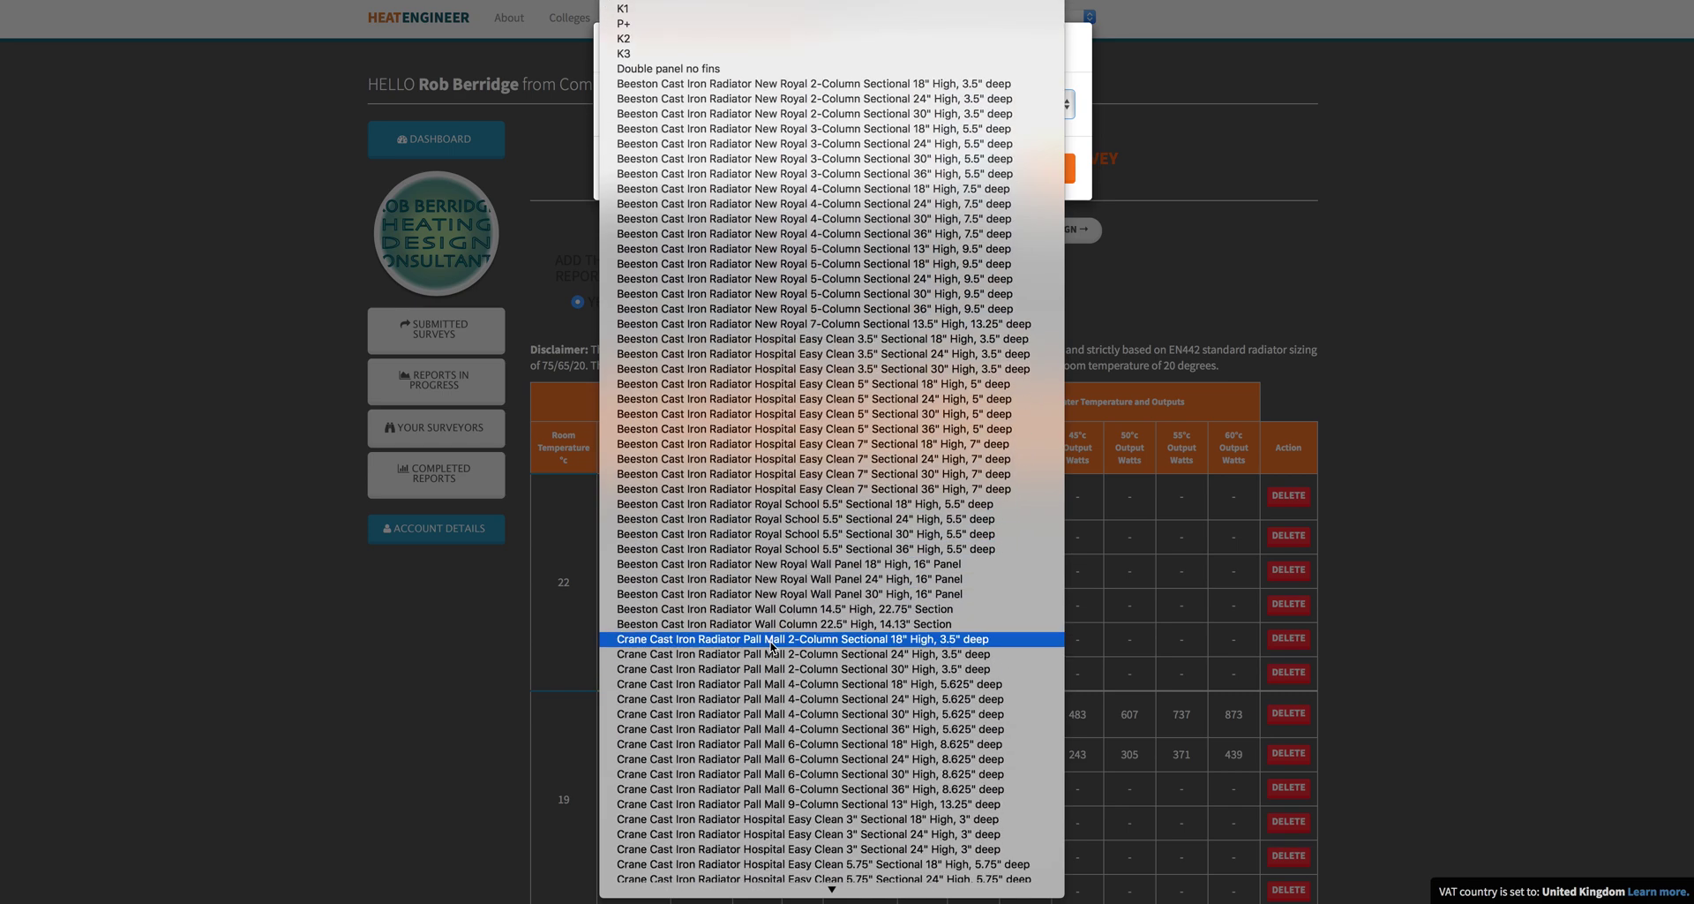
scroll(772, 645, down, 3)
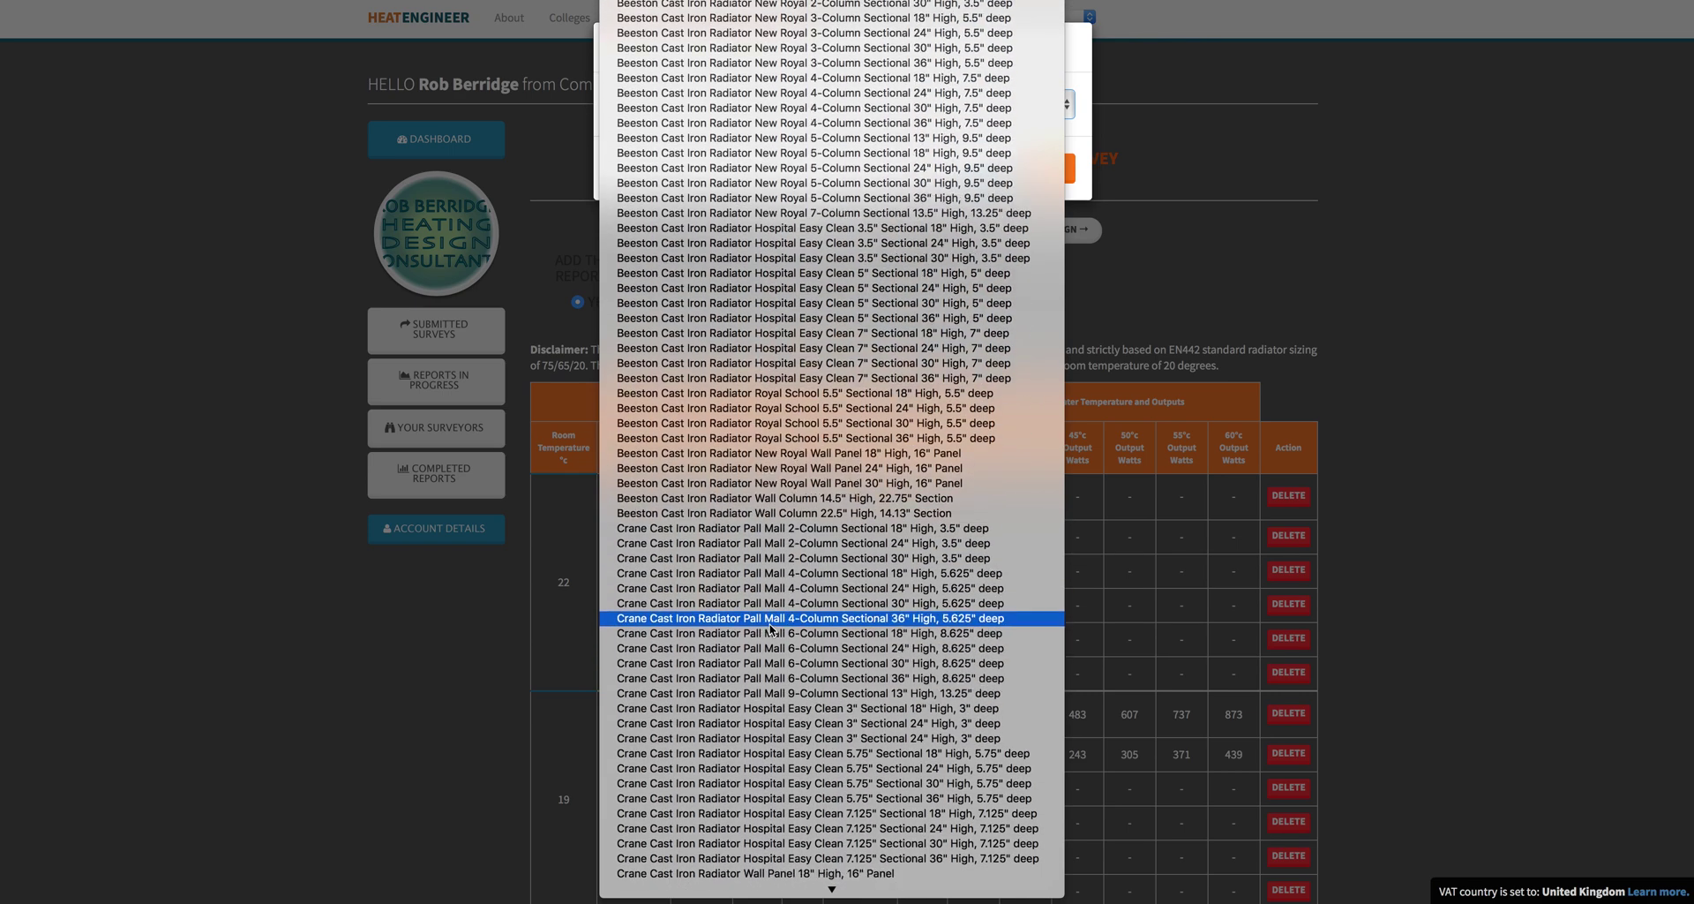
scroll(770, 627, up, 3)
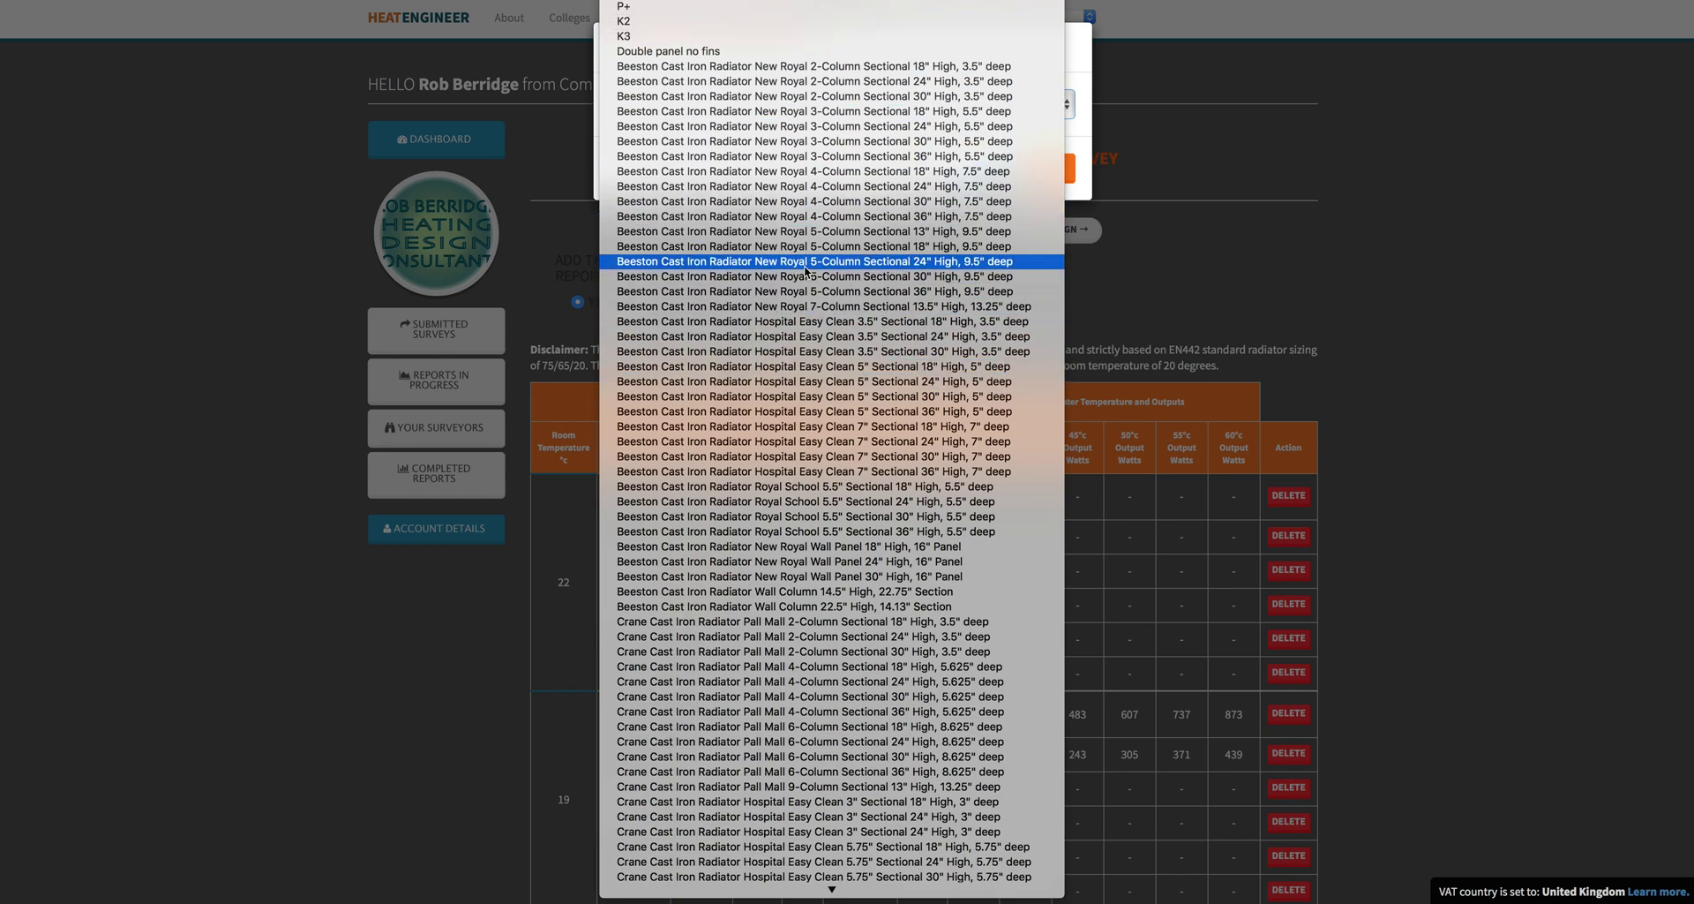
click(680, 25)
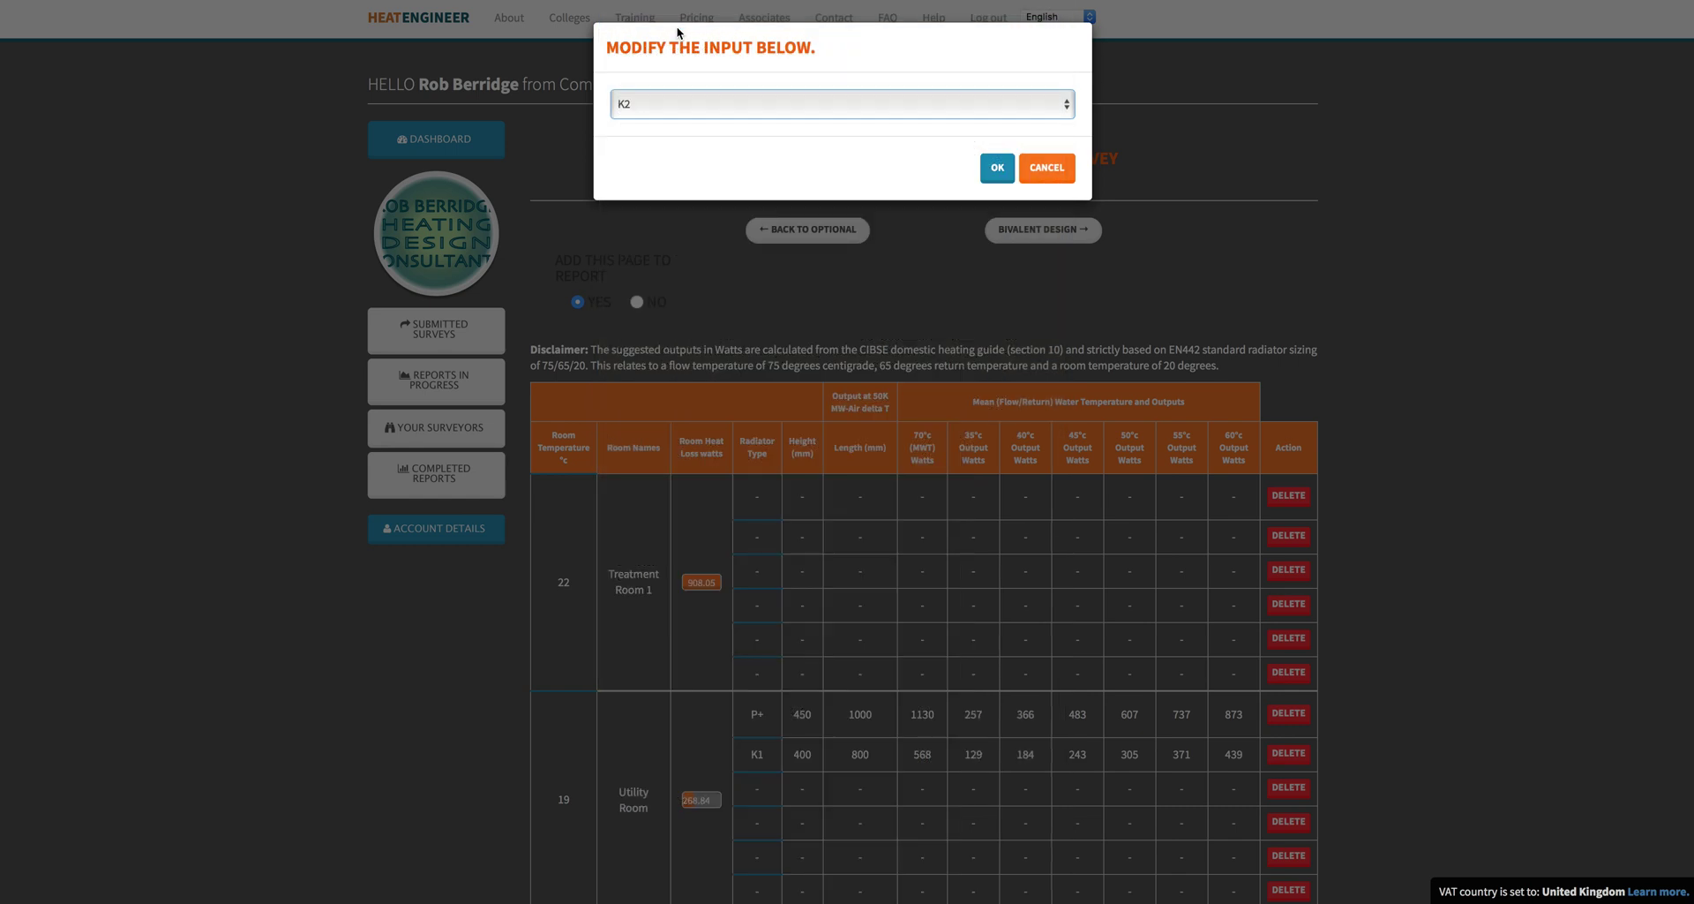
click(997, 172)
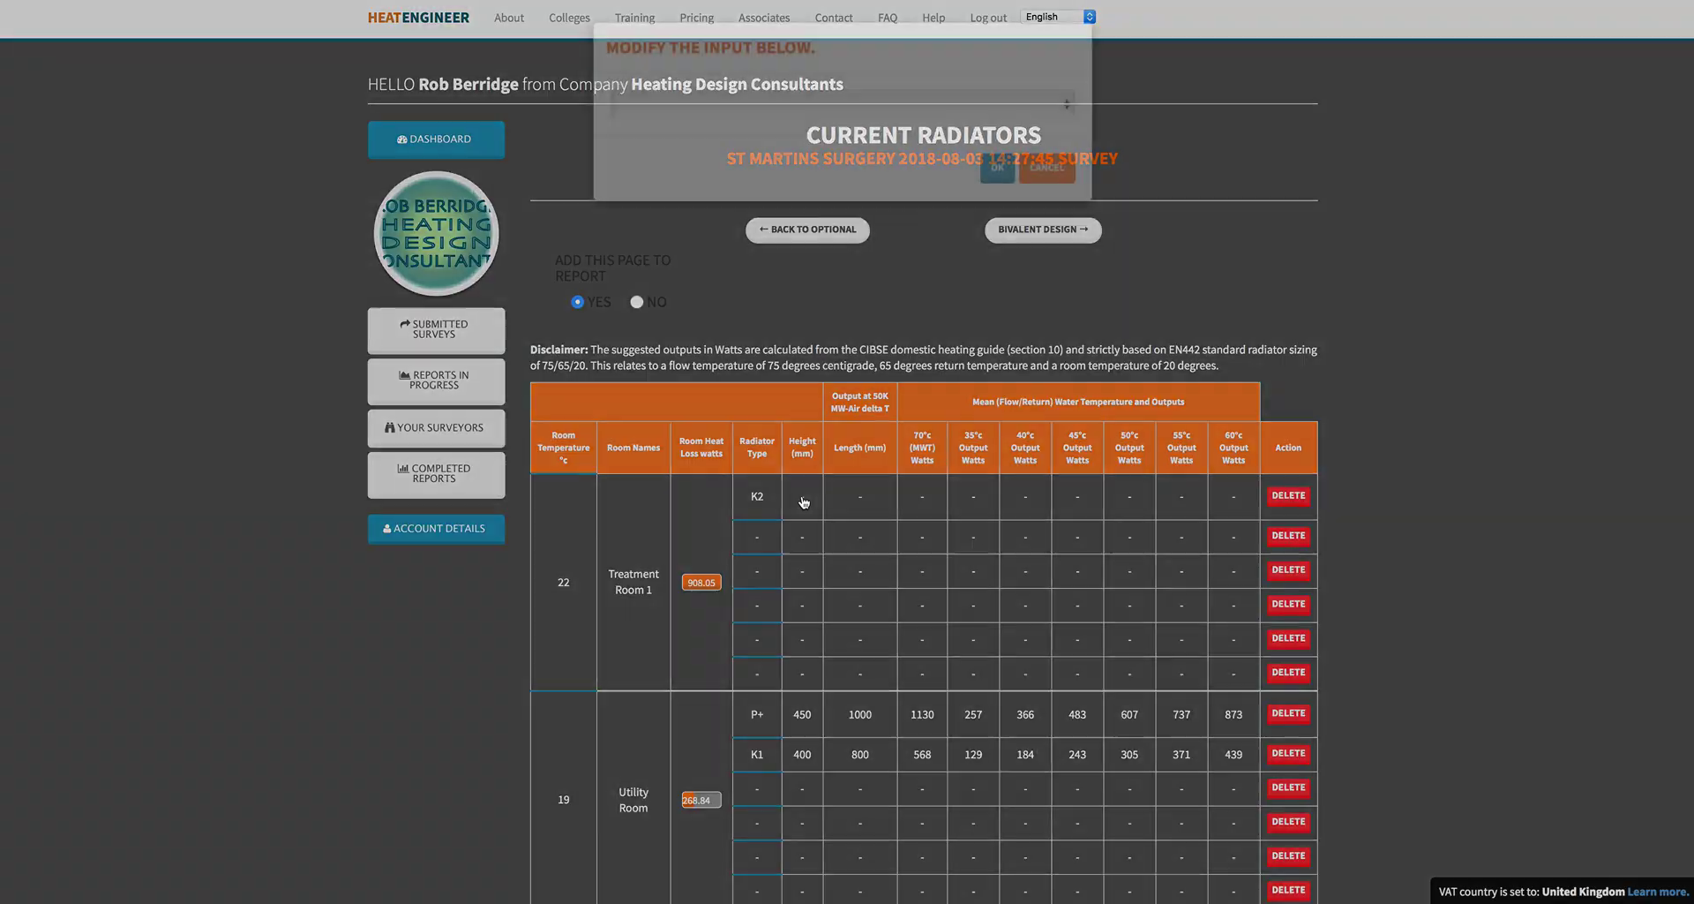
Give the first K2 radiator a height of 700 mm.
click(802, 497)
click(774, 105)
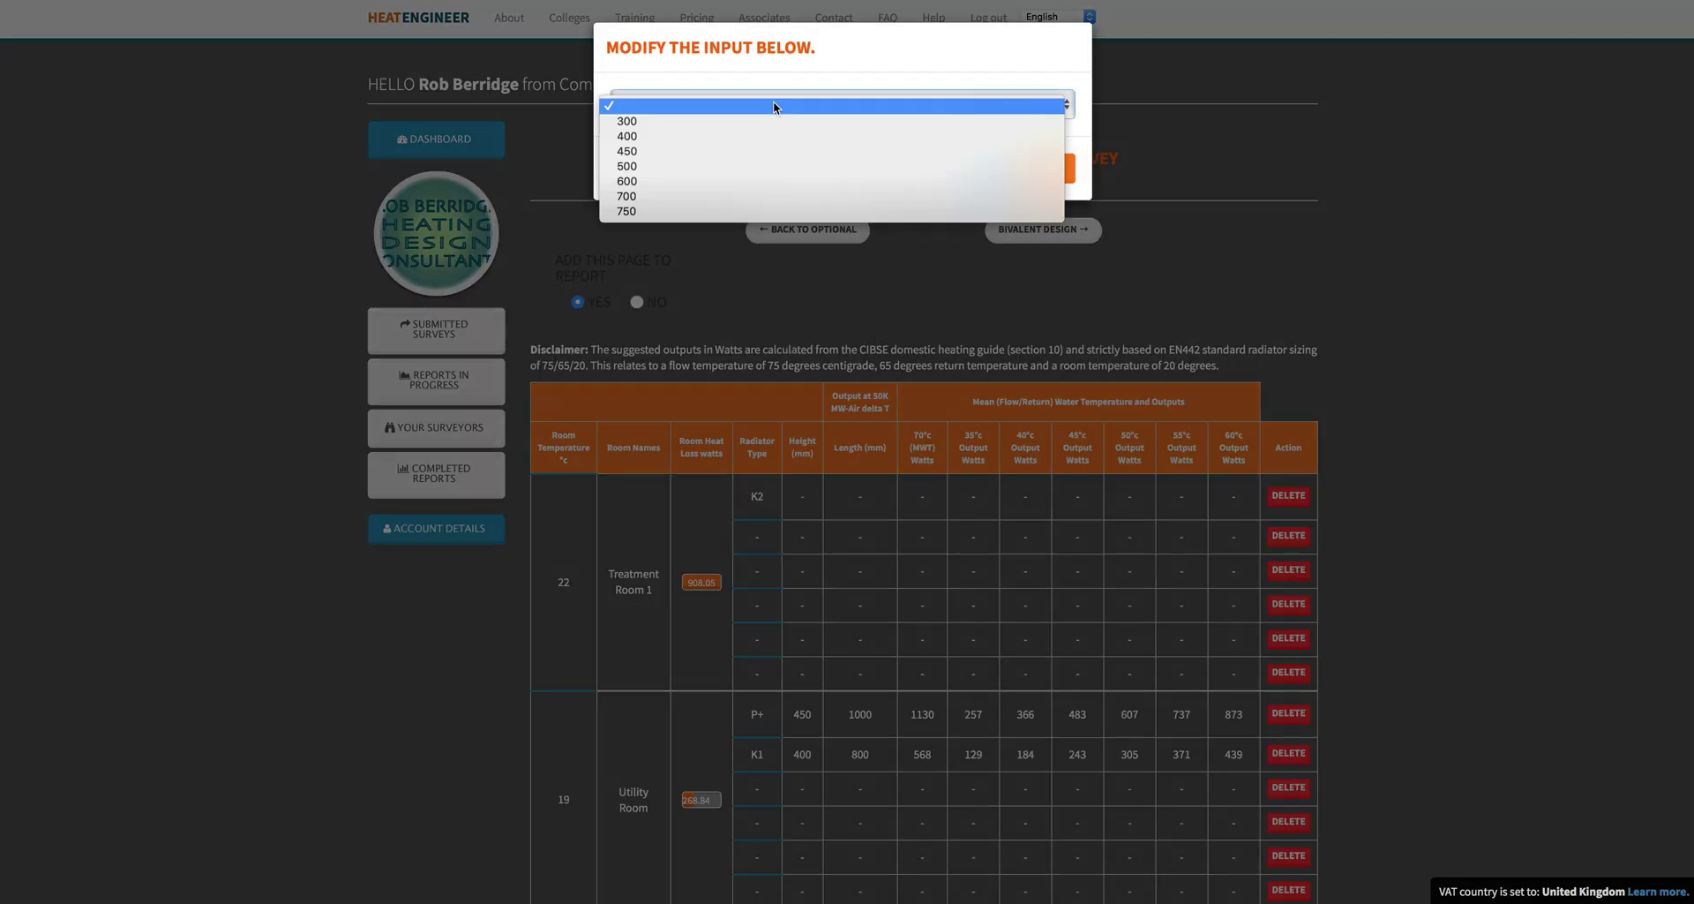
click(717, 195)
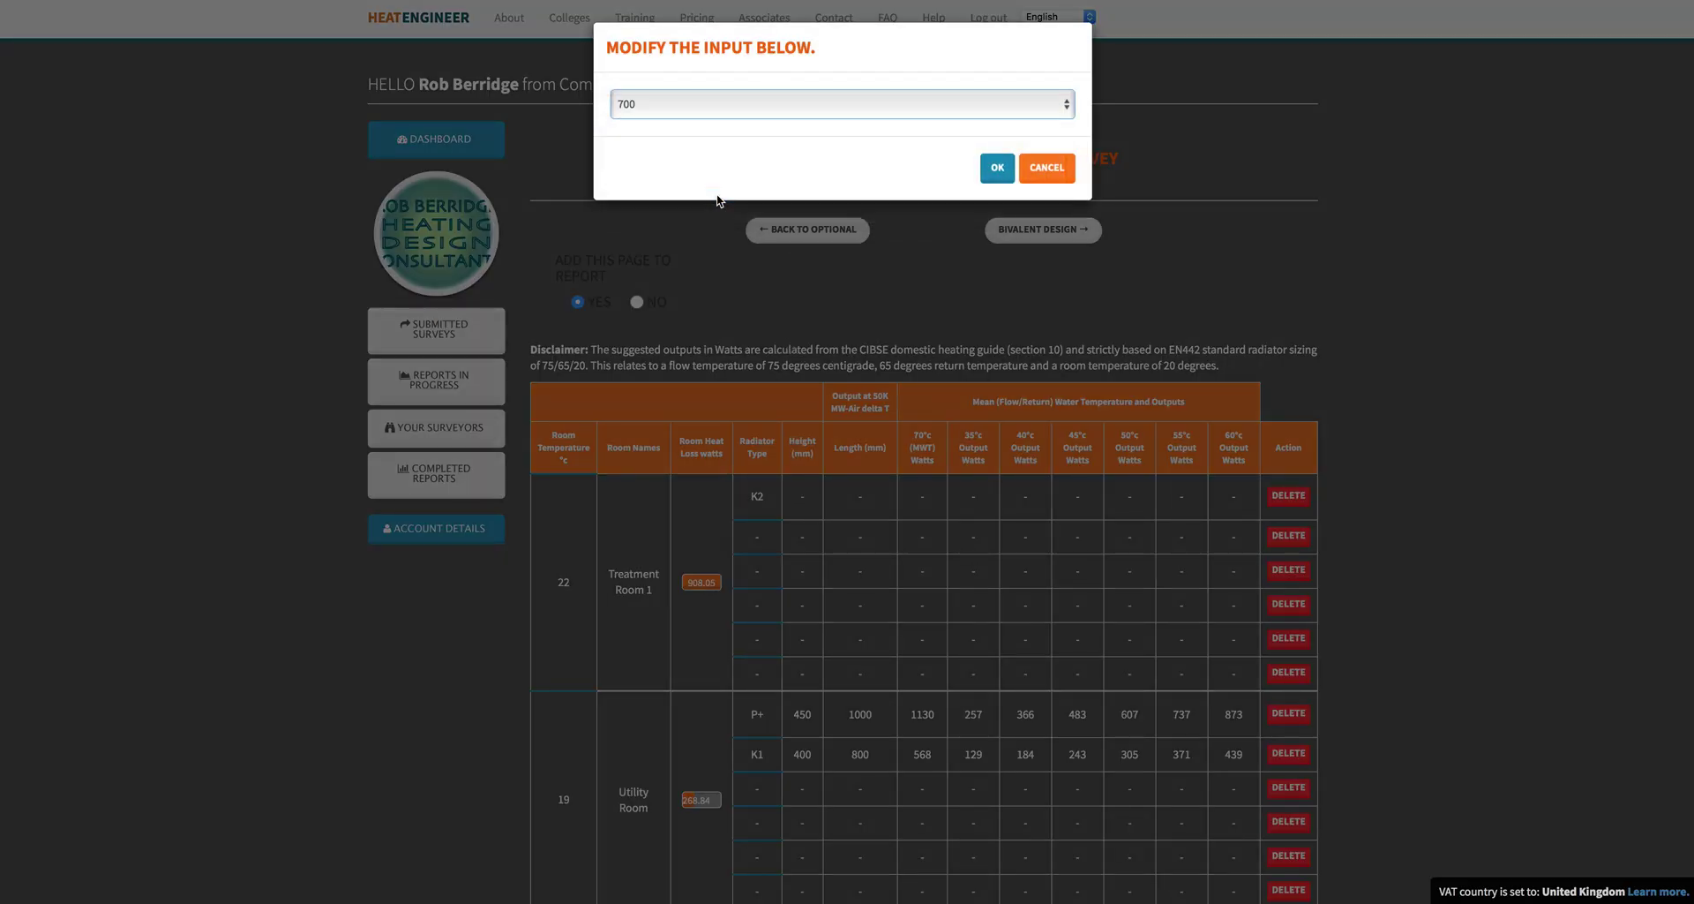
click(999, 169)
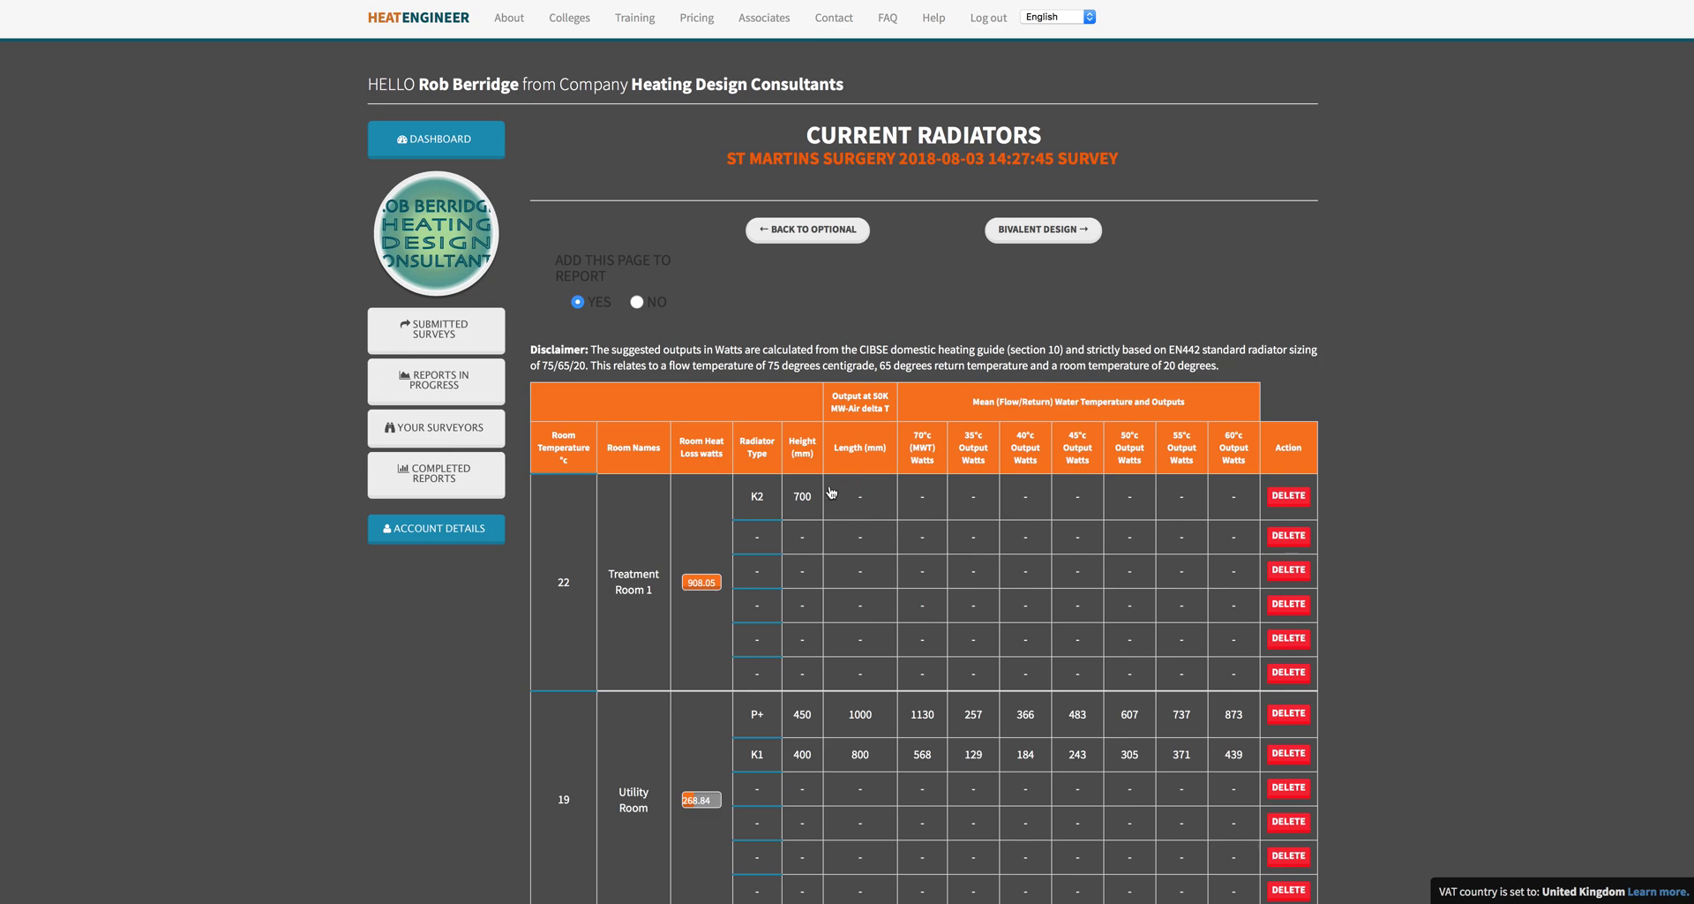
Enter a 1200 mm length for the first K2 radiator, giving 2352 W rated output.
click(862, 503)
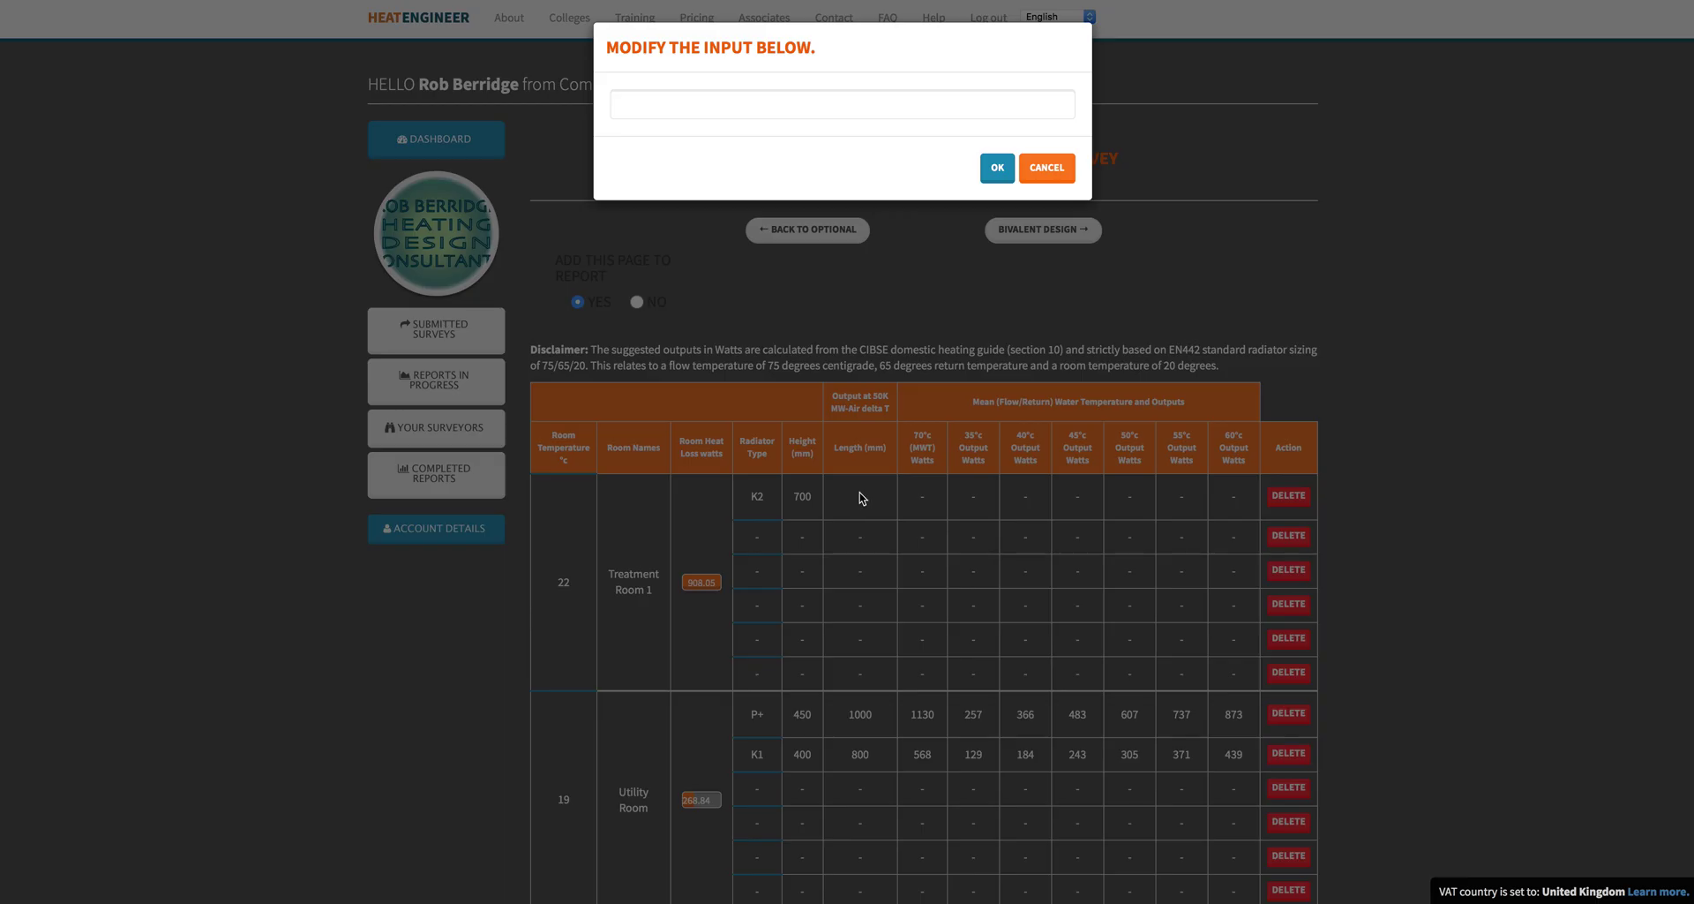
click(672, 113)
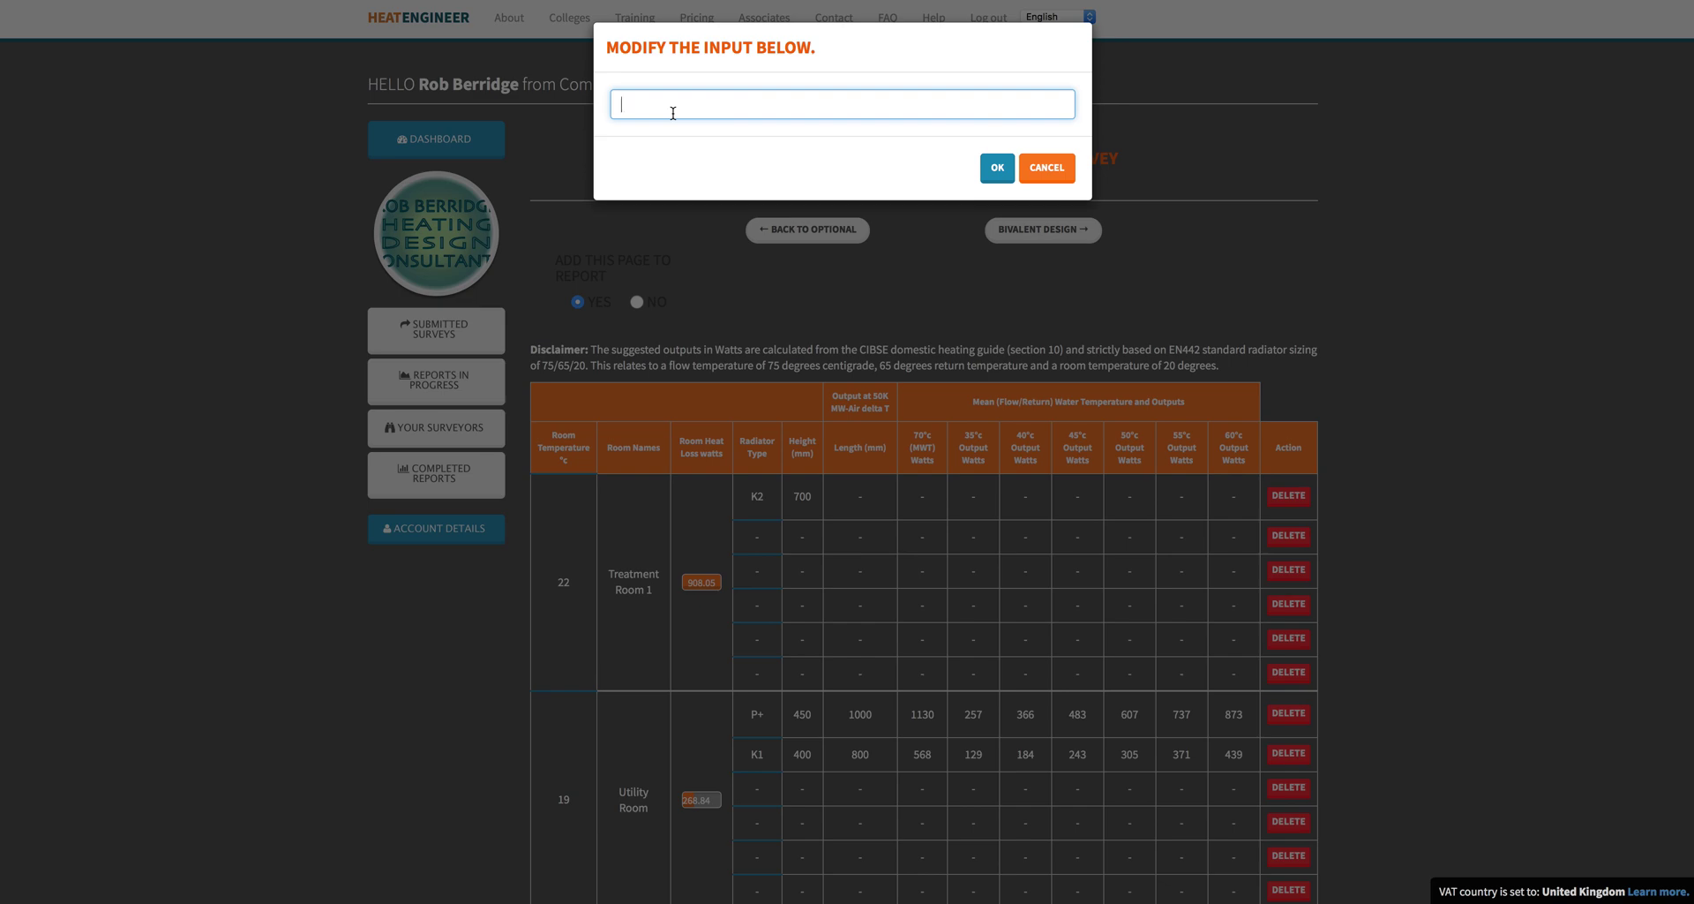
text(1200)
click(997, 168)
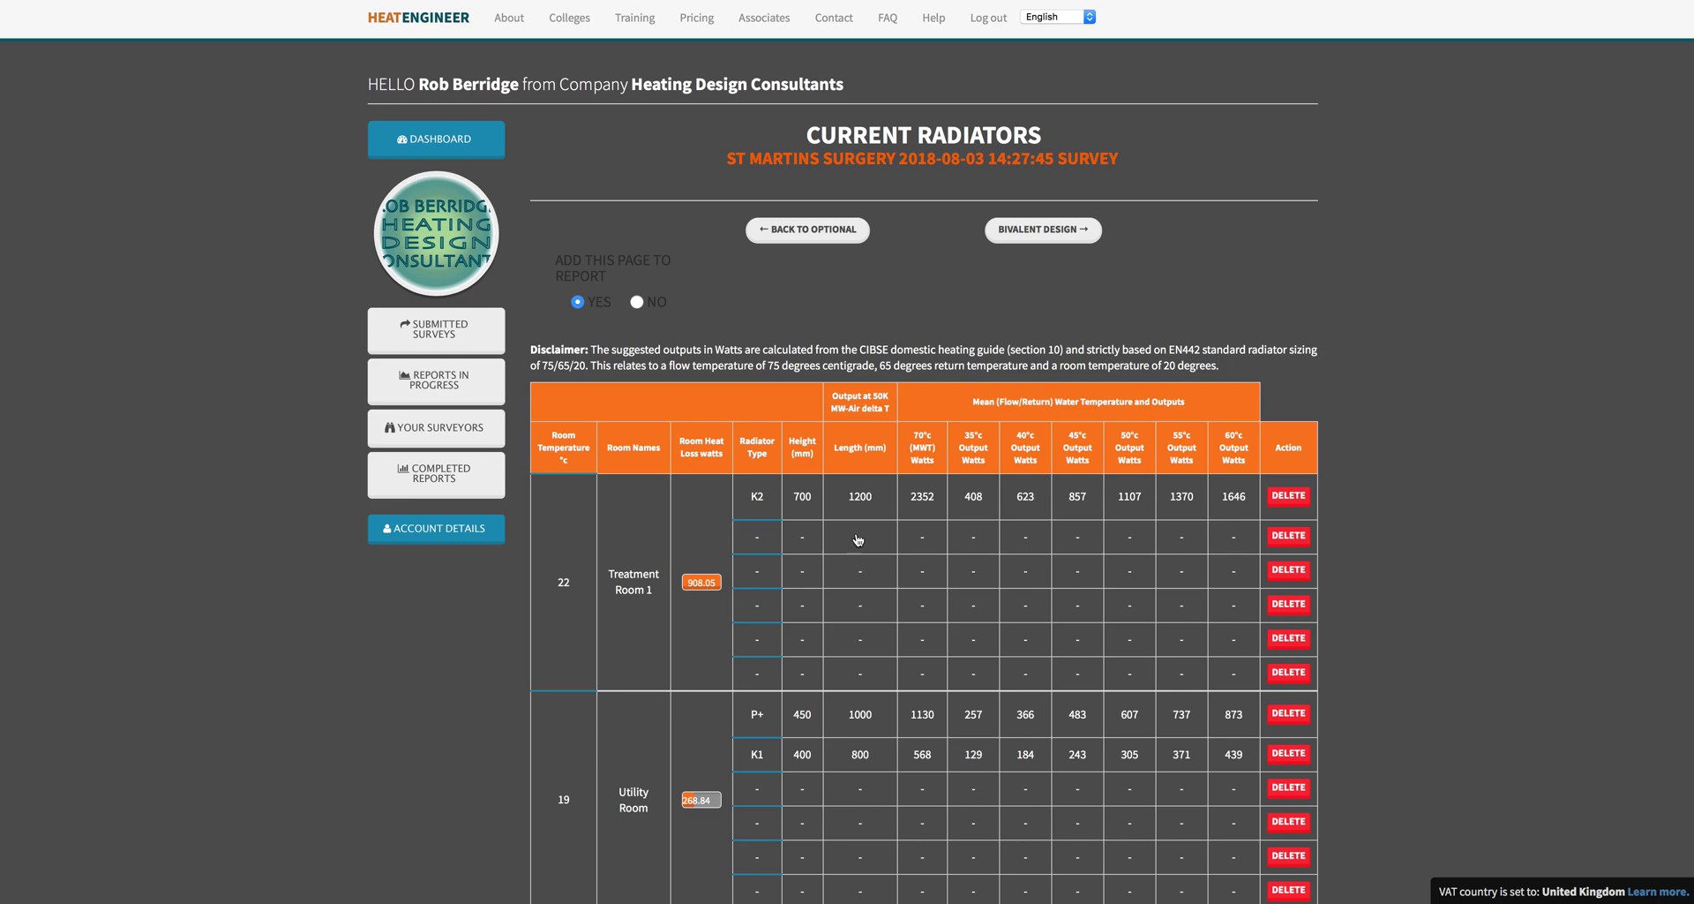
Set Treatment Room 1's second radiator type to K2.
click(764, 540)
click(653, 104)
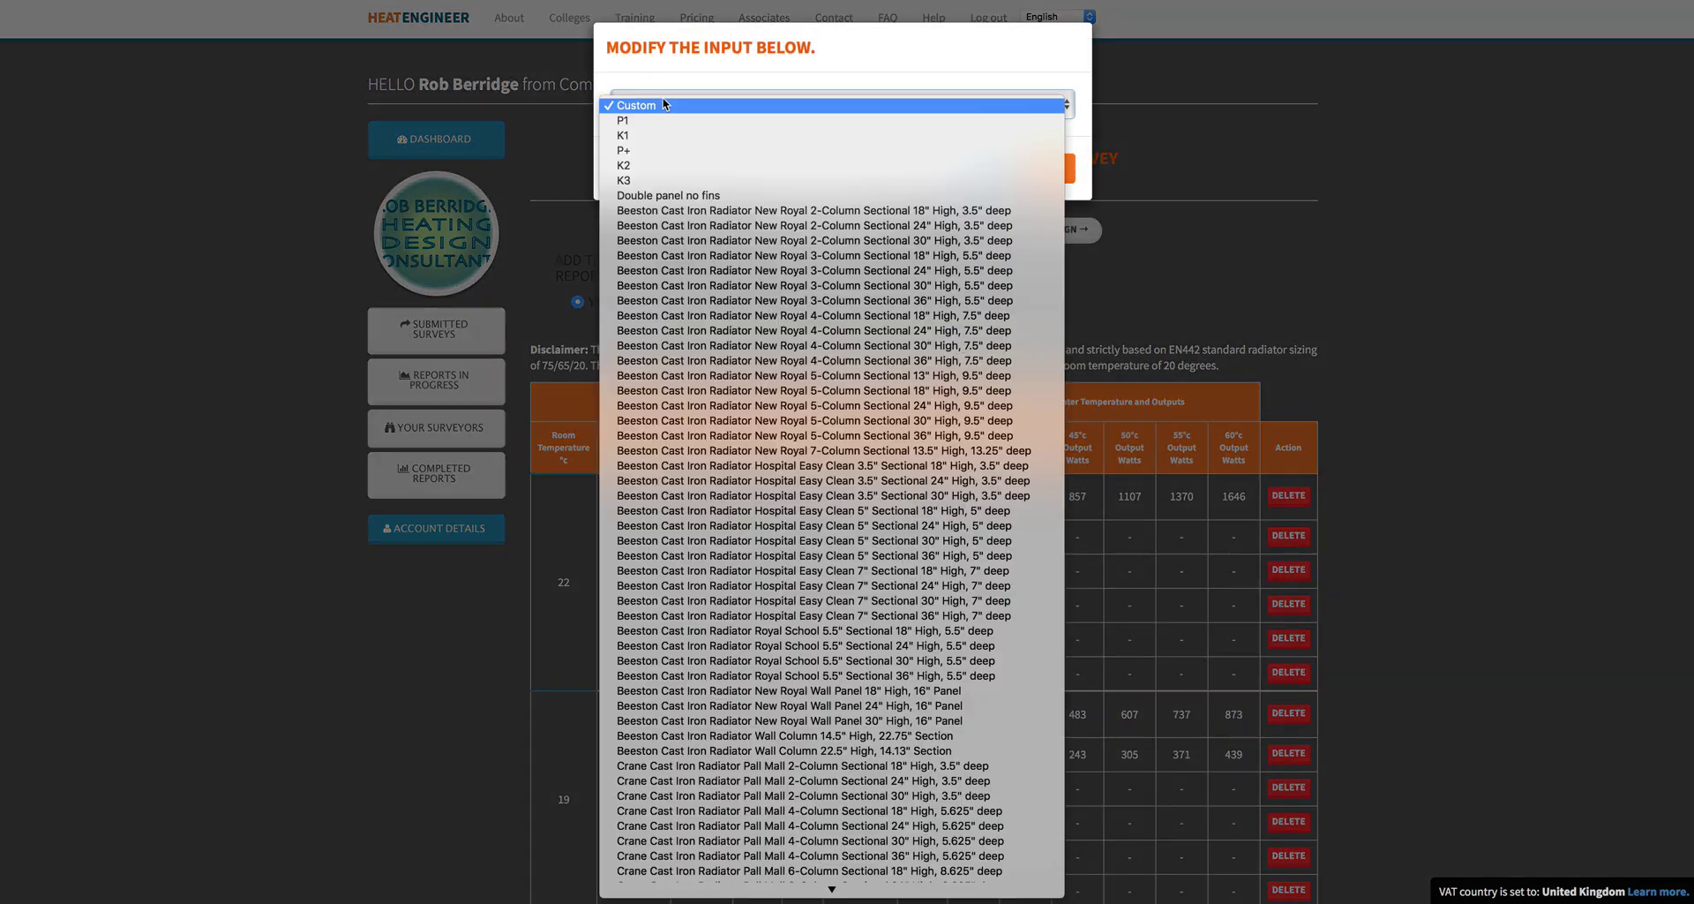
click(649, 161)
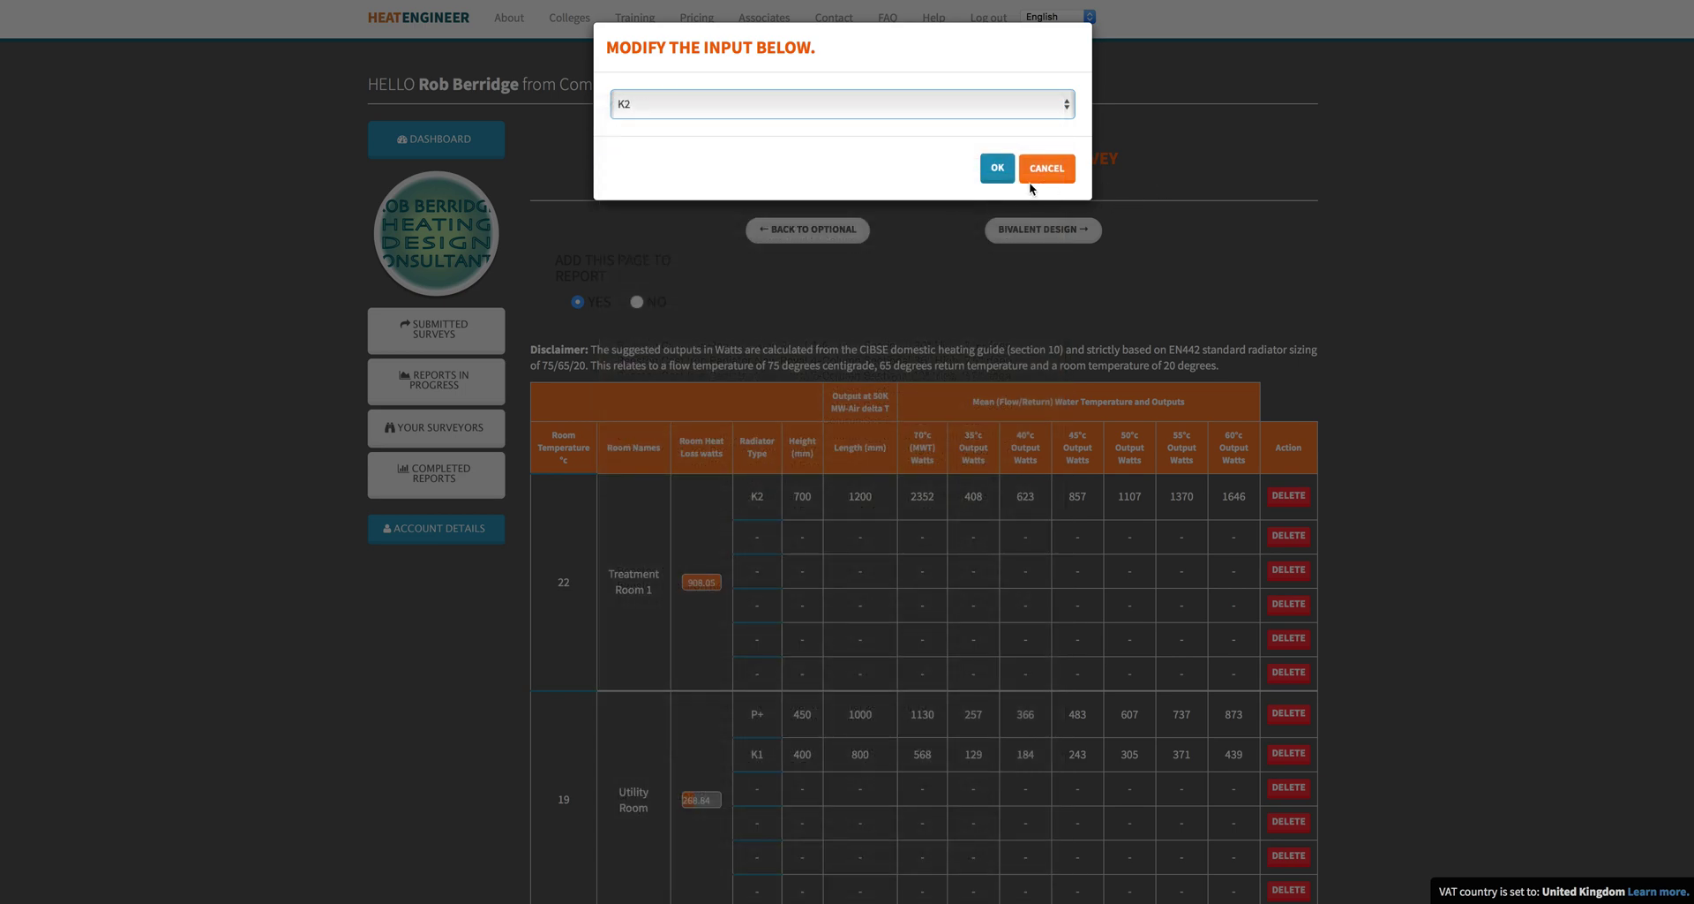
click(995, 171)
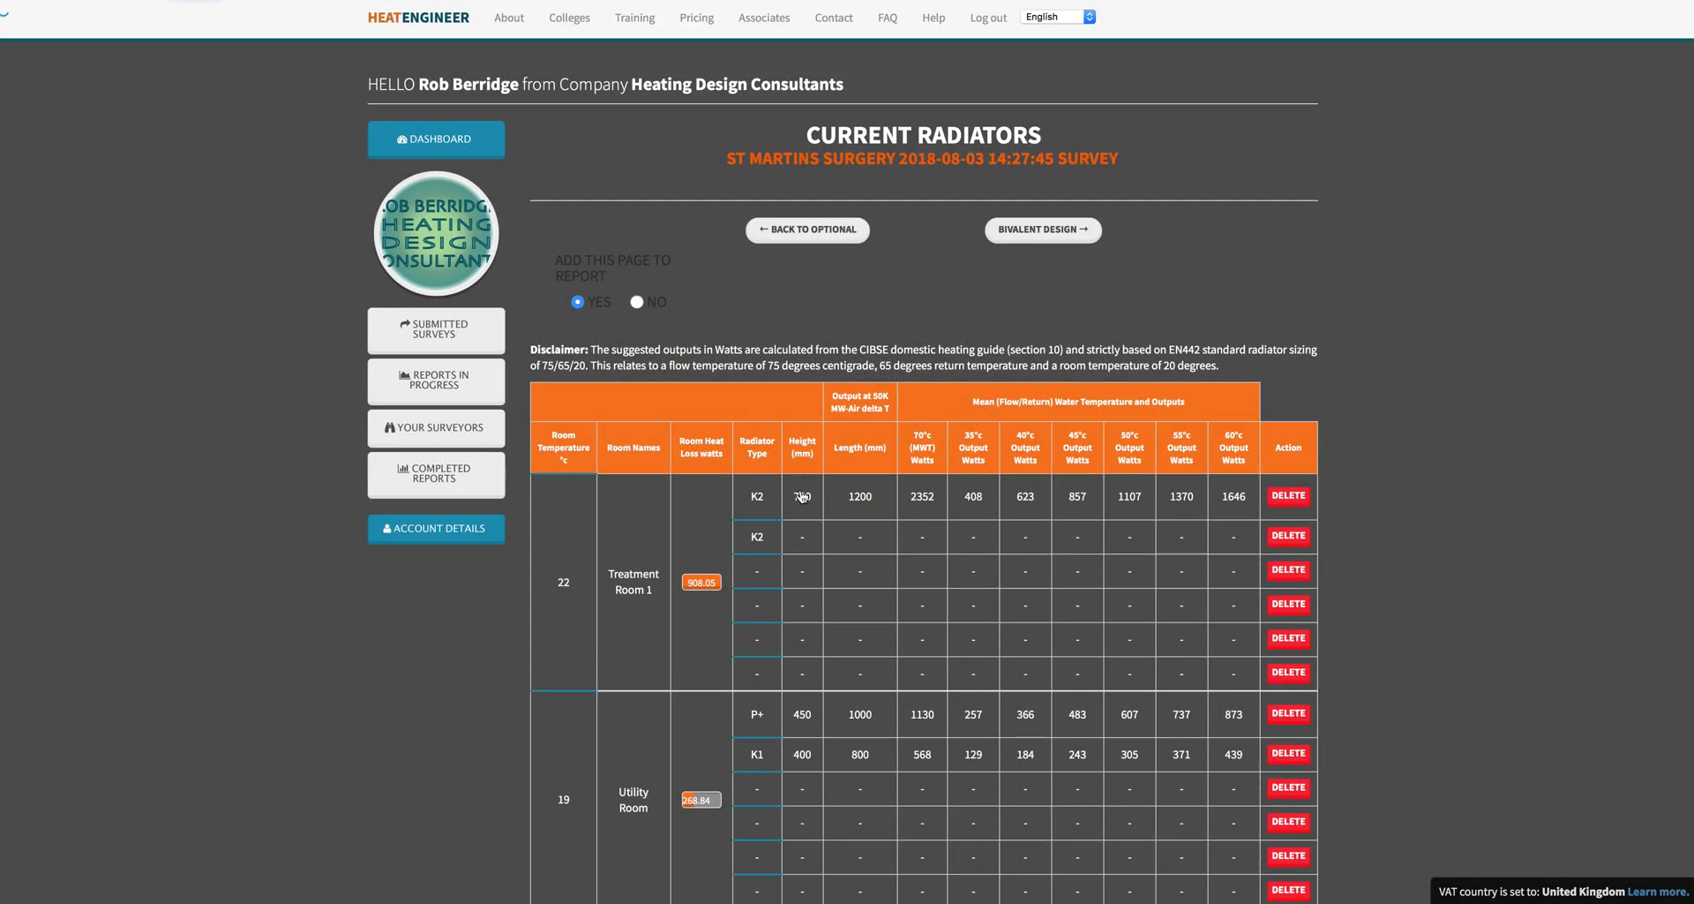
Give the second K2 radiator a height of 600 mm.
click(799, 540)
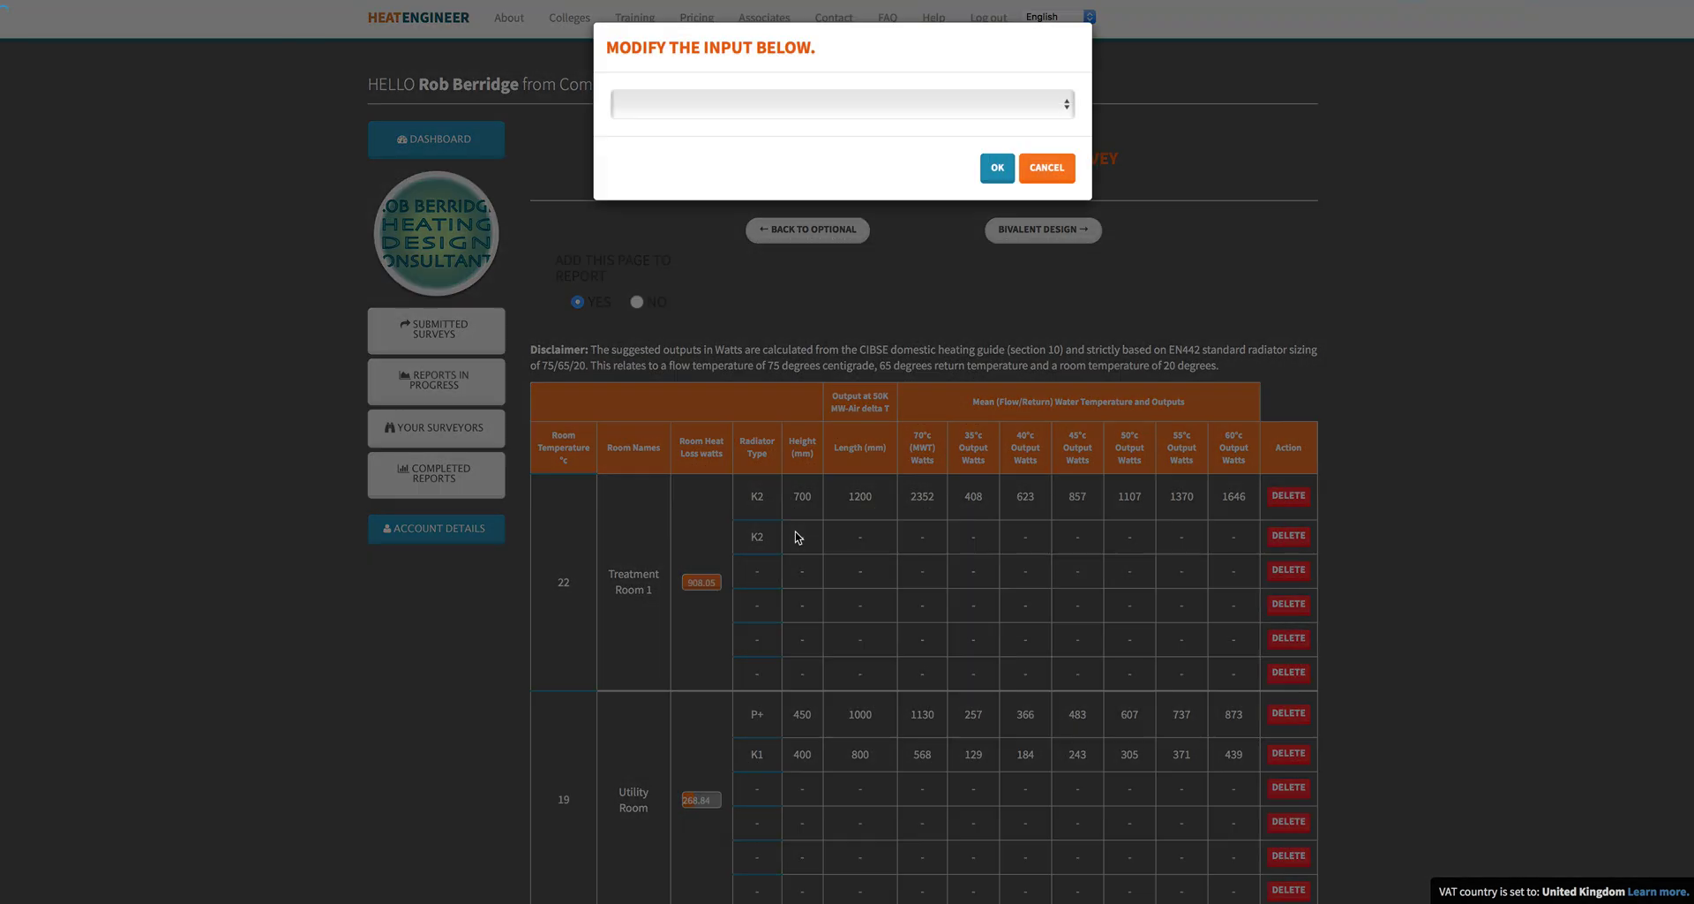
click(687, 108)
click(1022, 221)
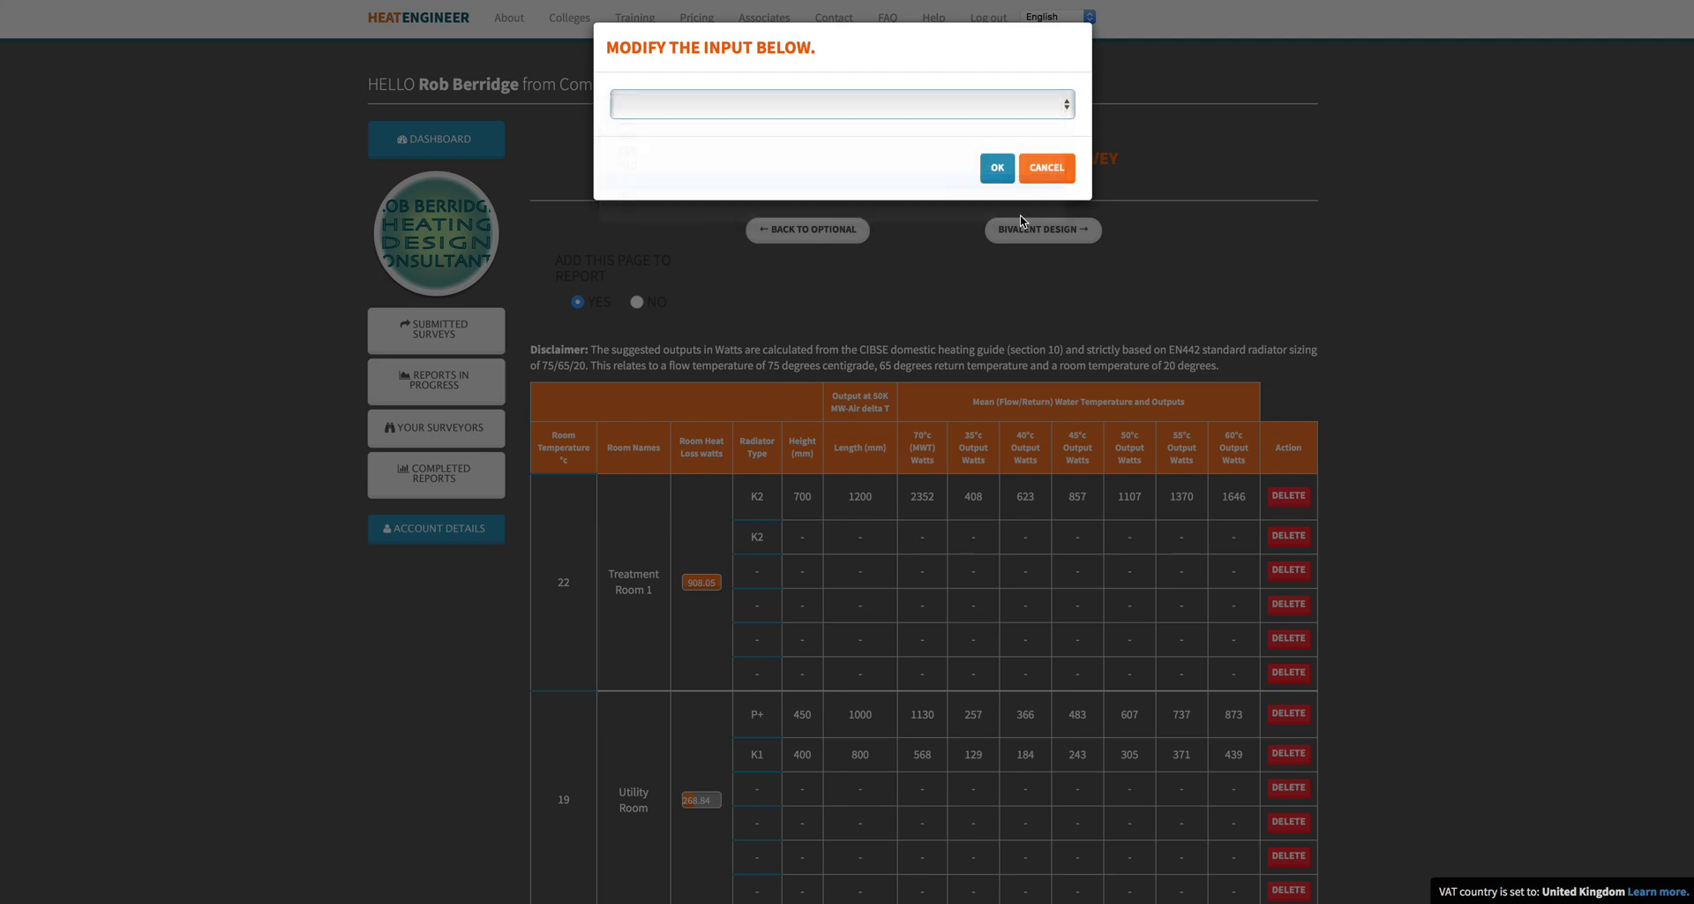
click(997, 168)
Enter a 1000 mm length for the second K2 radiator.
click(864, 541)
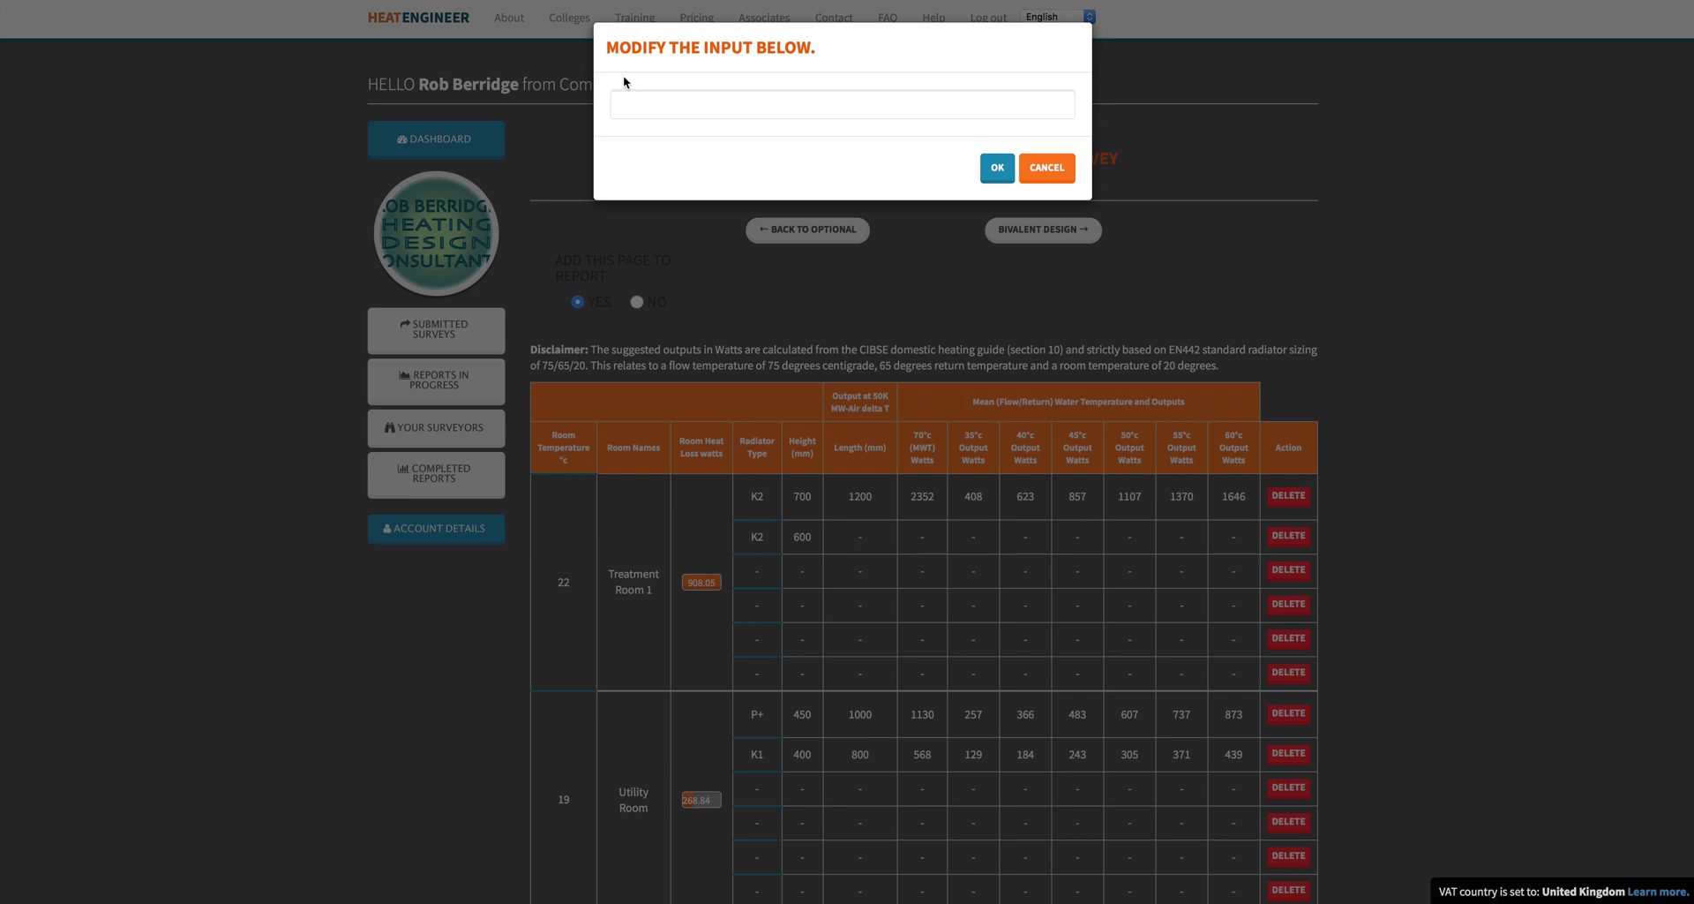
click(645, 103)
text(1000)
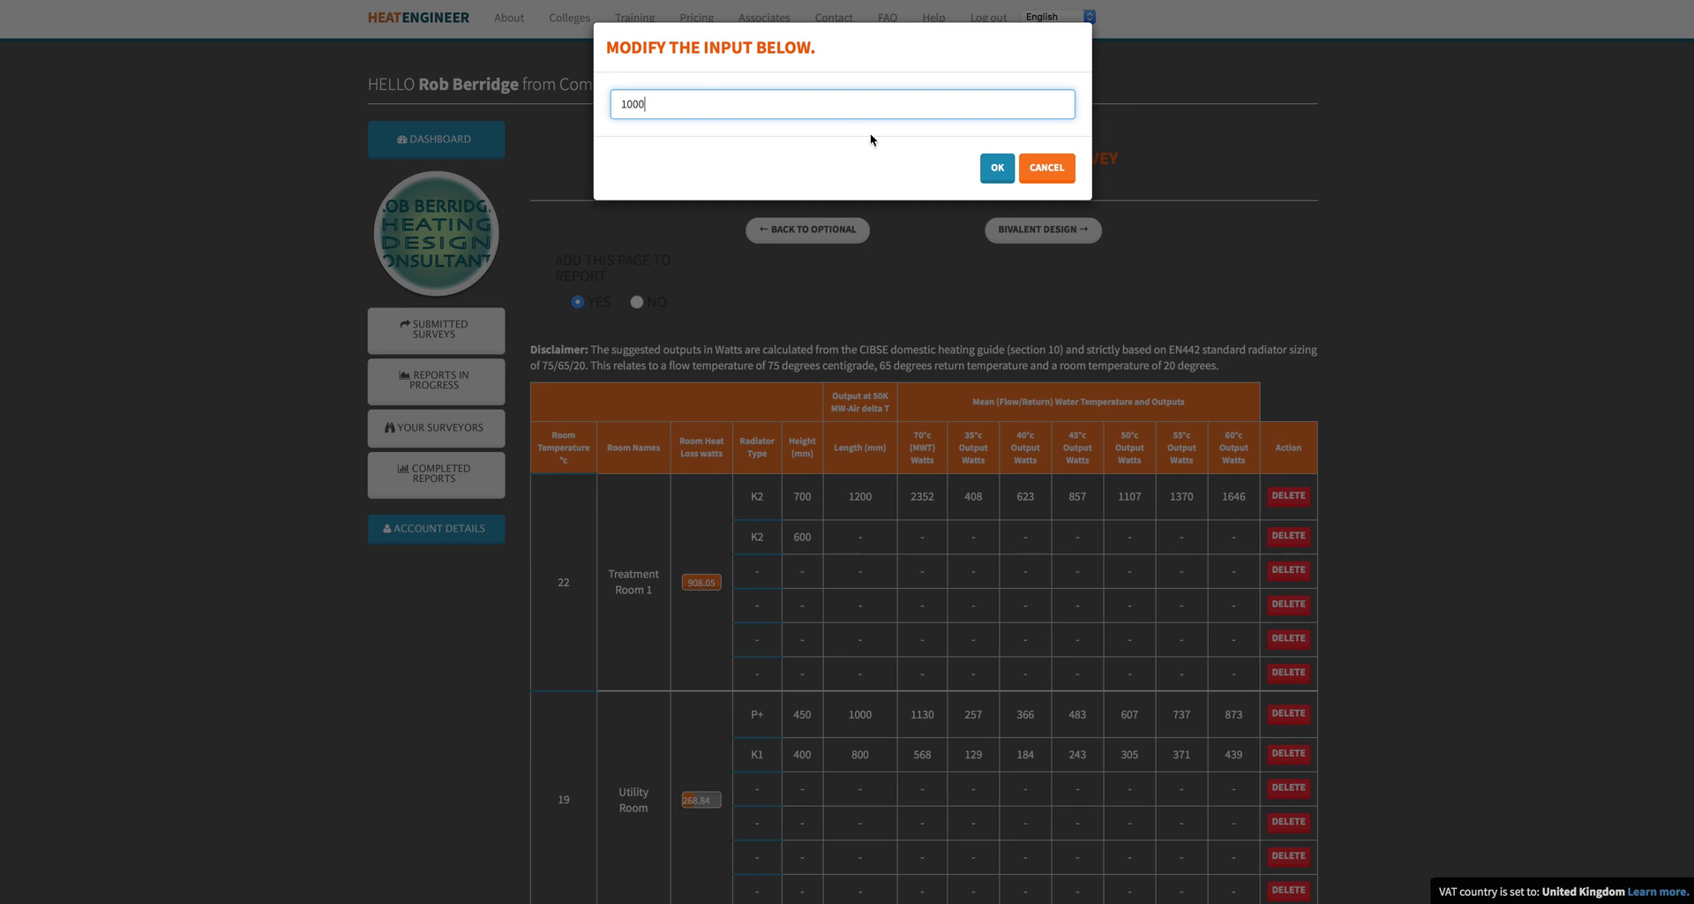
click(1000, 173)
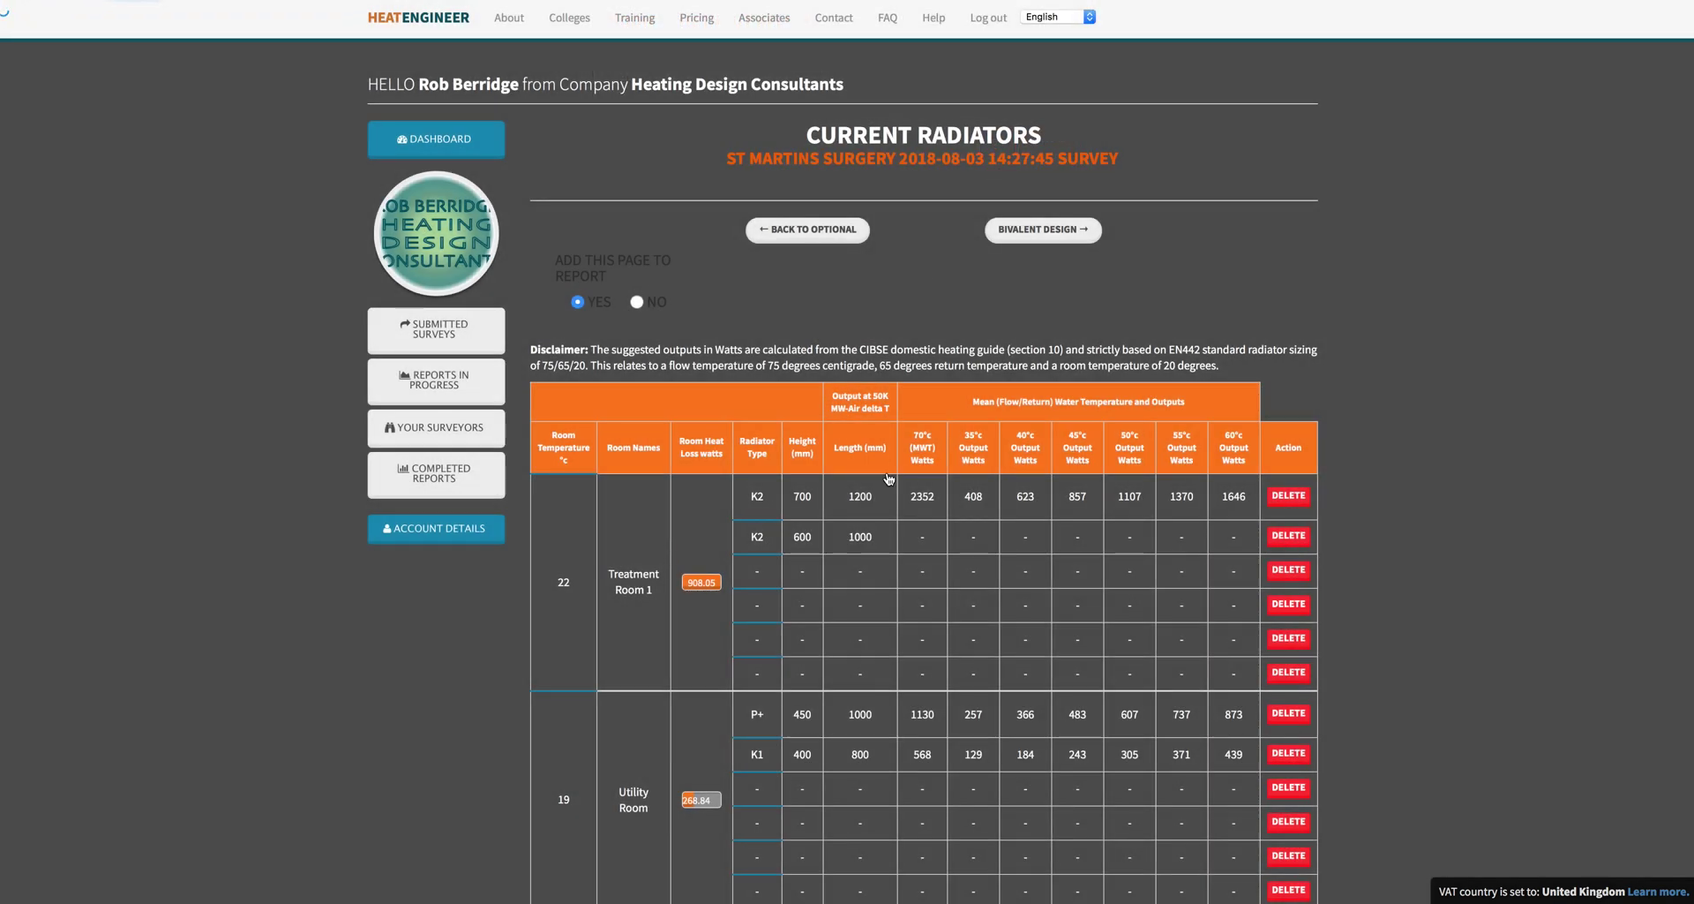